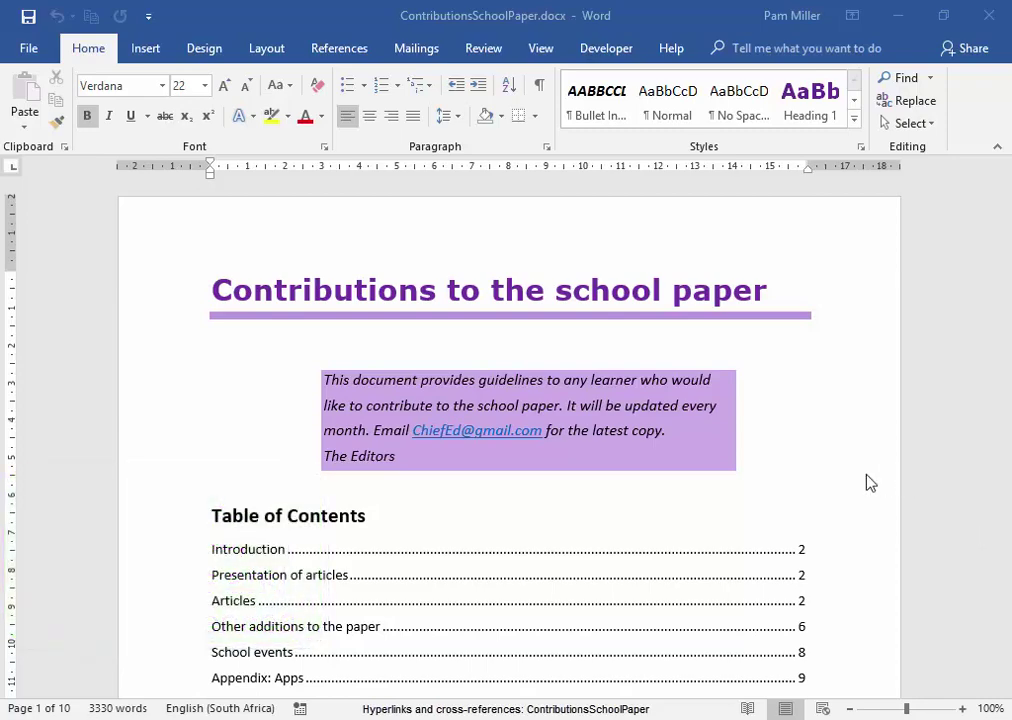
- Scroll down to the 'Presentation of articles' section on page 2
scroll(867, 474, "down", 3)
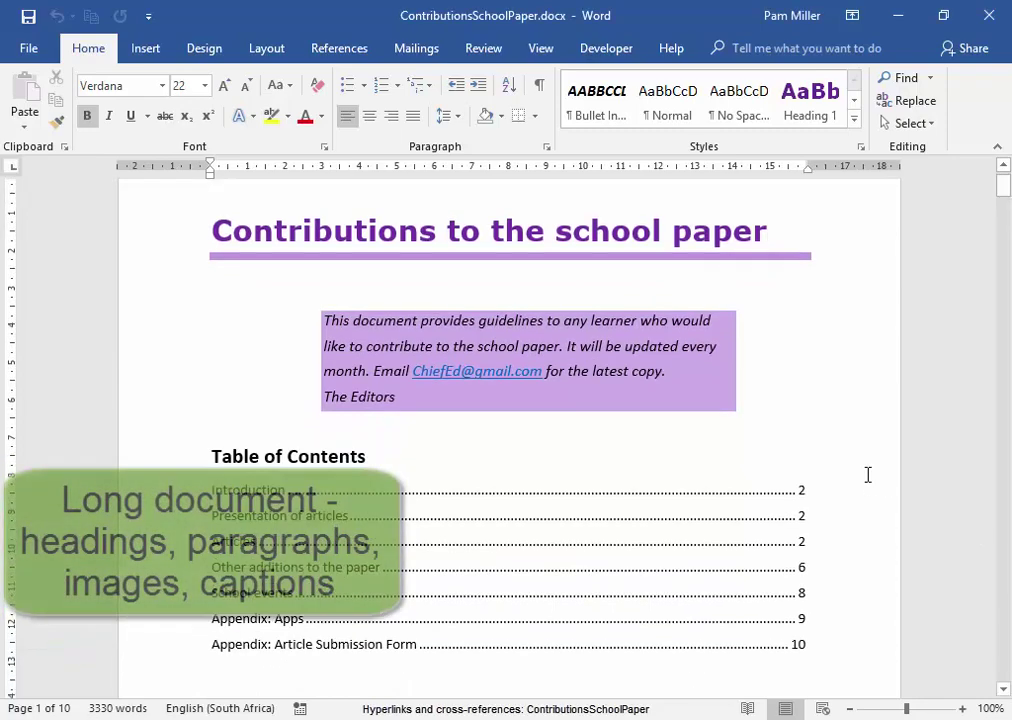
scroll(867, 474, "down", 10)
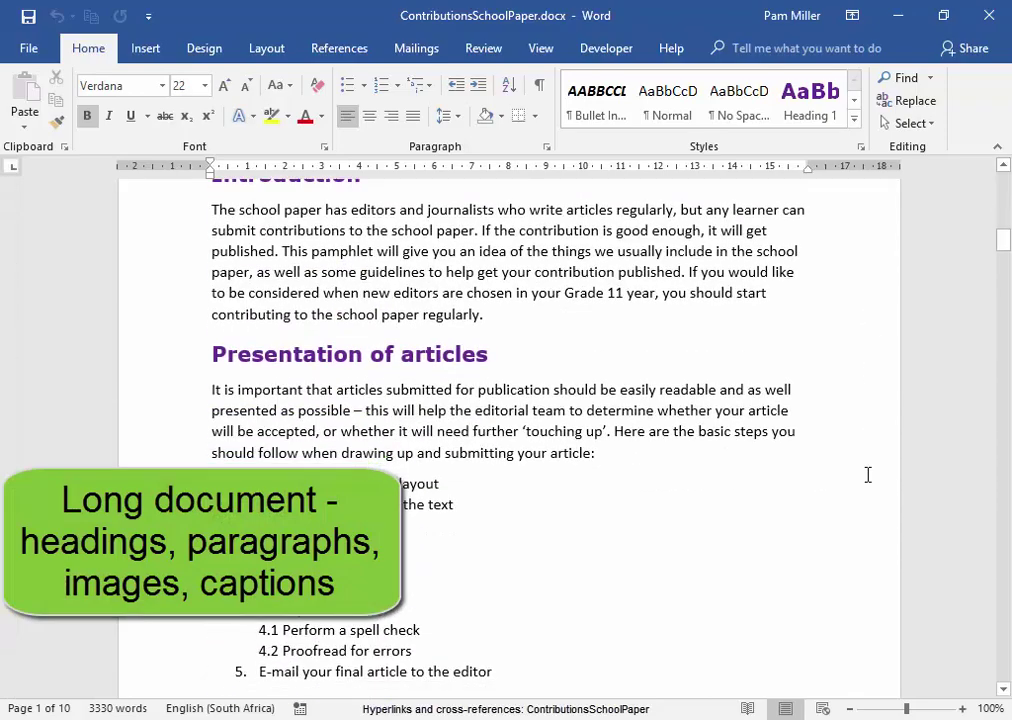
scroll(867, 475, "down", 5)
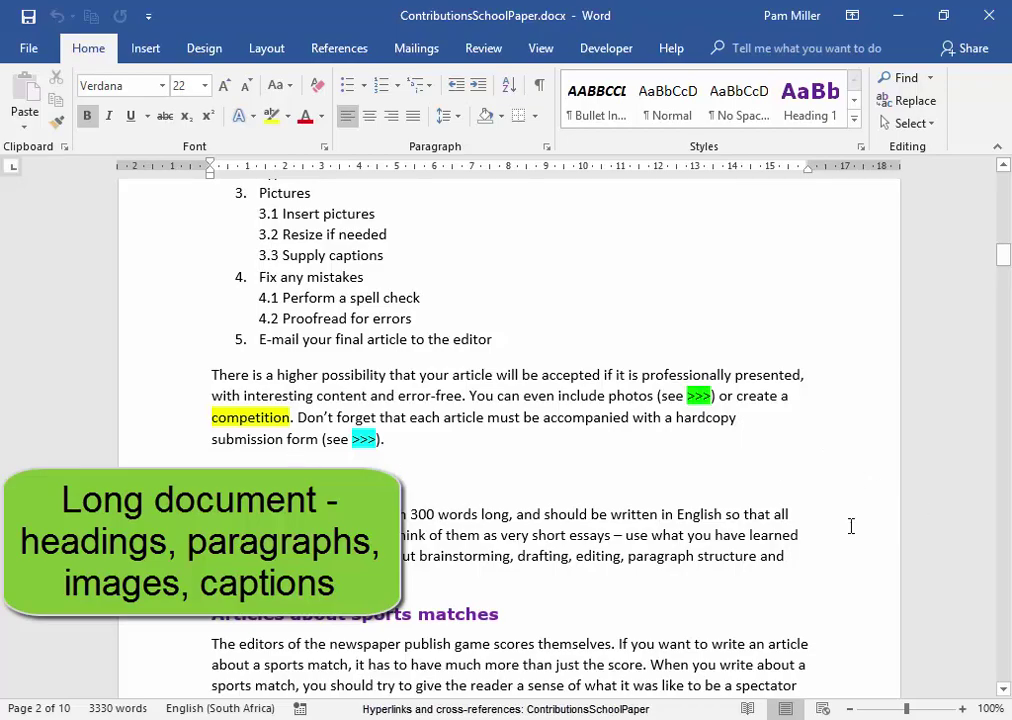
scroll(851, 526, "down", 14)
scroll(855, 524, "down", 18)
scroll(857, 521, "down", 18)
scroll(858, 521, "down", 18)
scroll(858, 521, "down", 9)
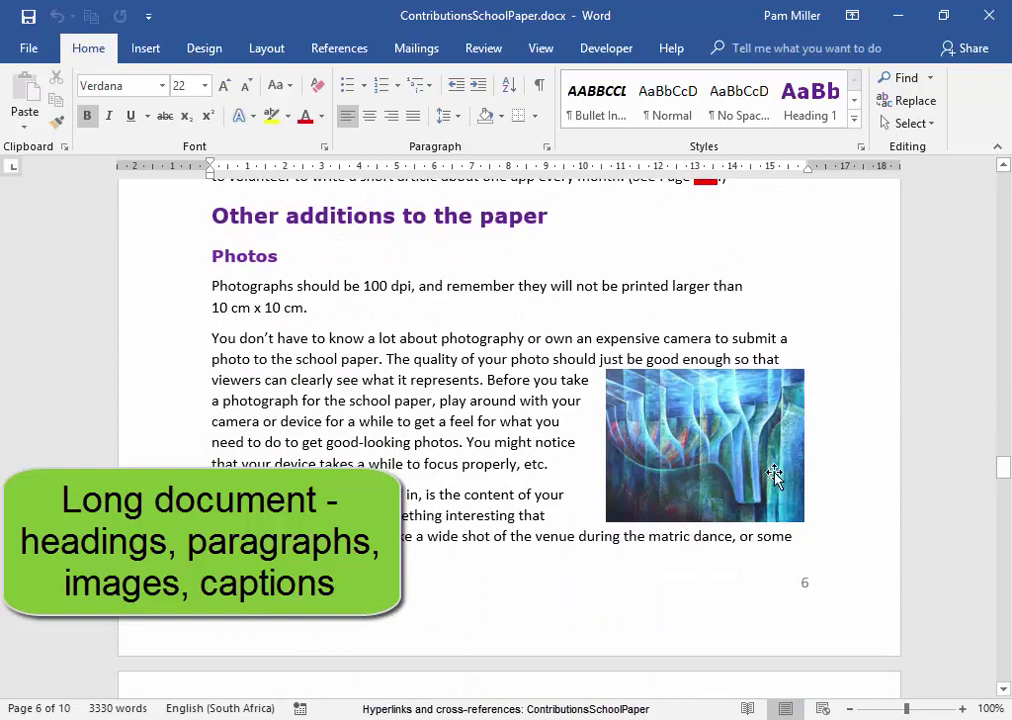
scroll(835, 540, "down", 8)
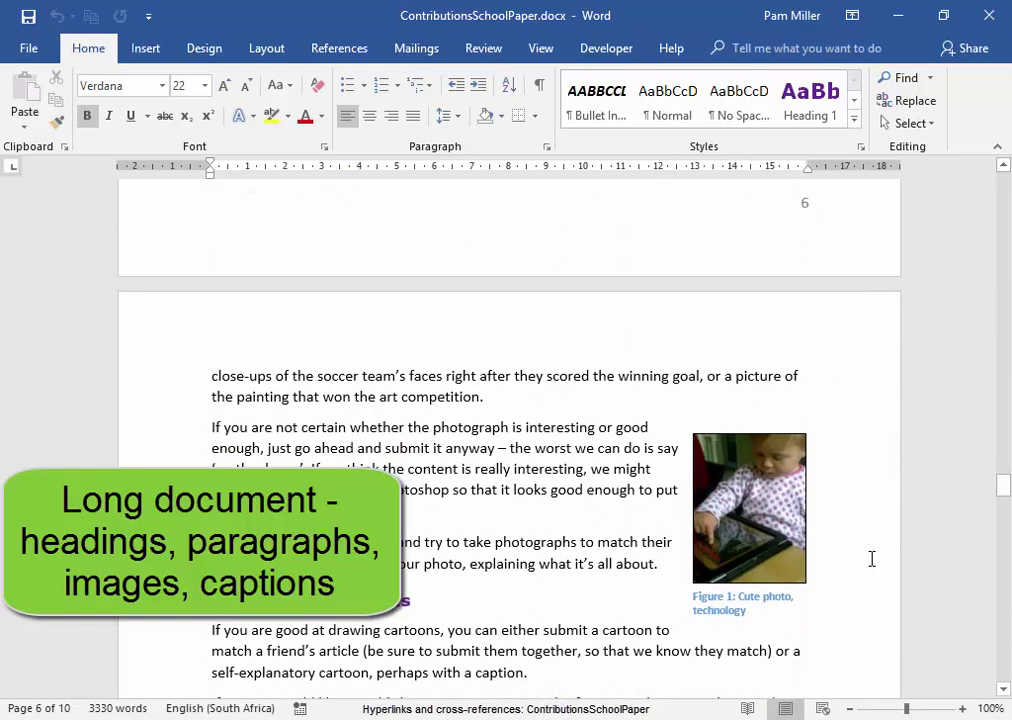
scroll(871, 559, "down", 1)
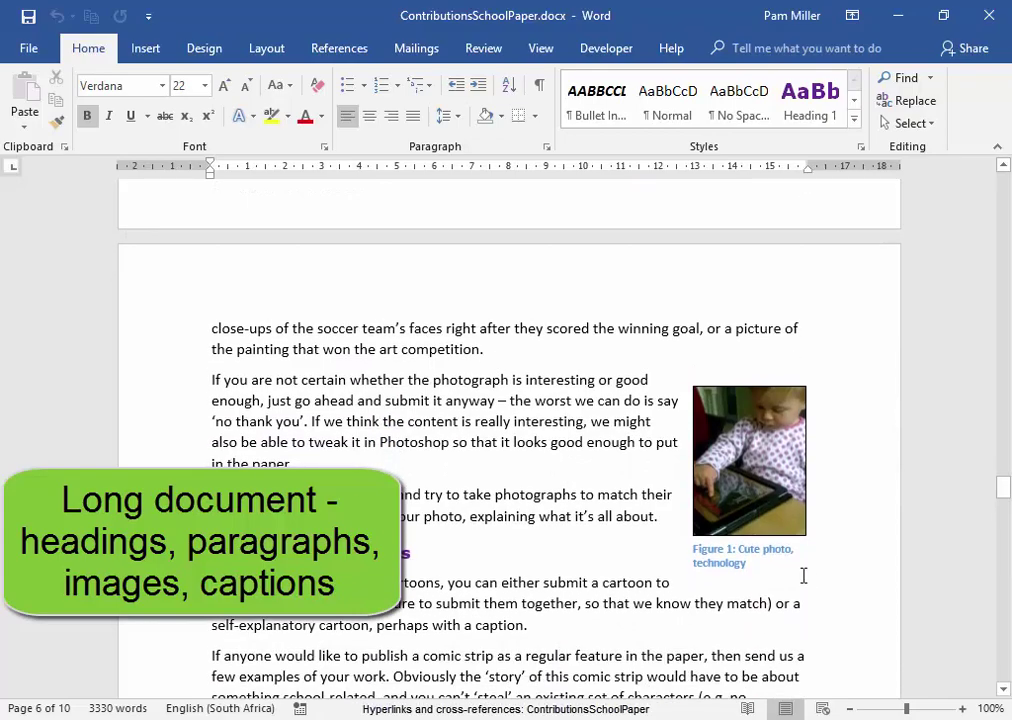
scroll(817, 569, "down", 6)
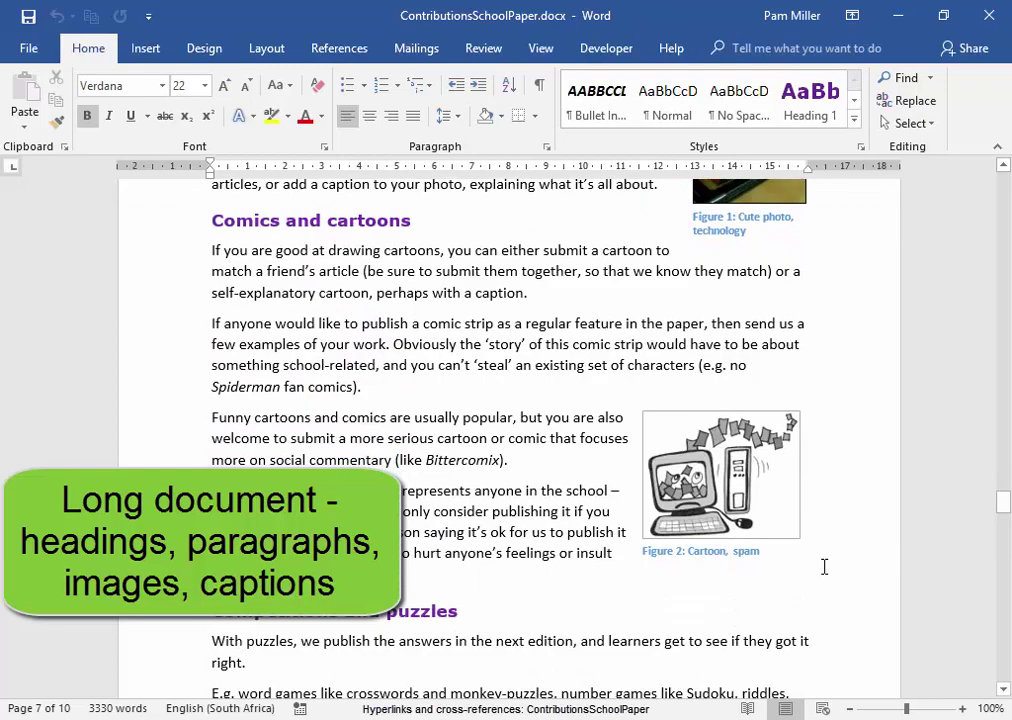
scroll(824, 567, "down", 1)
scroll(824, 567, "down", 15)
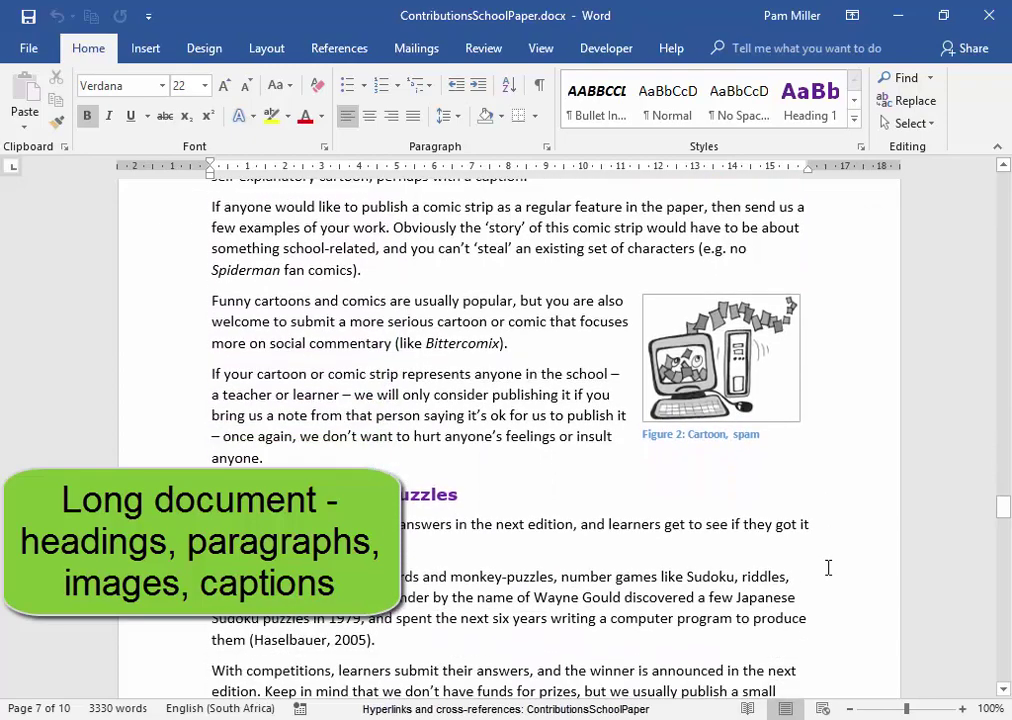
scroll(831, 567, "down", 18)
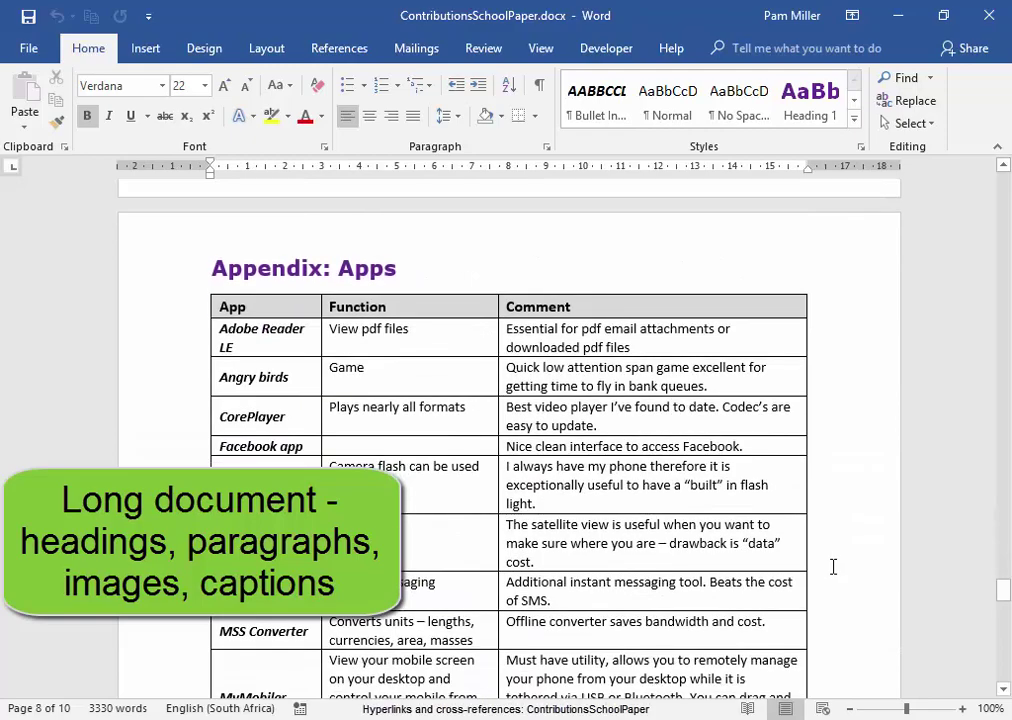
scroll(833, 567, "down", 20)
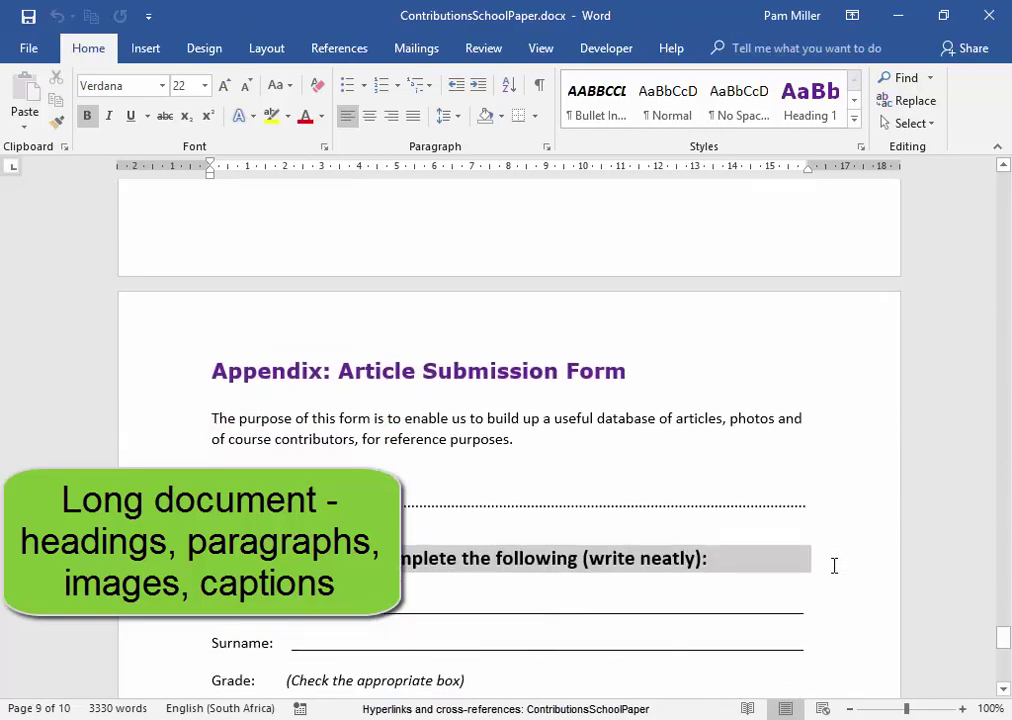
scroll(834, 566, "down", 2)
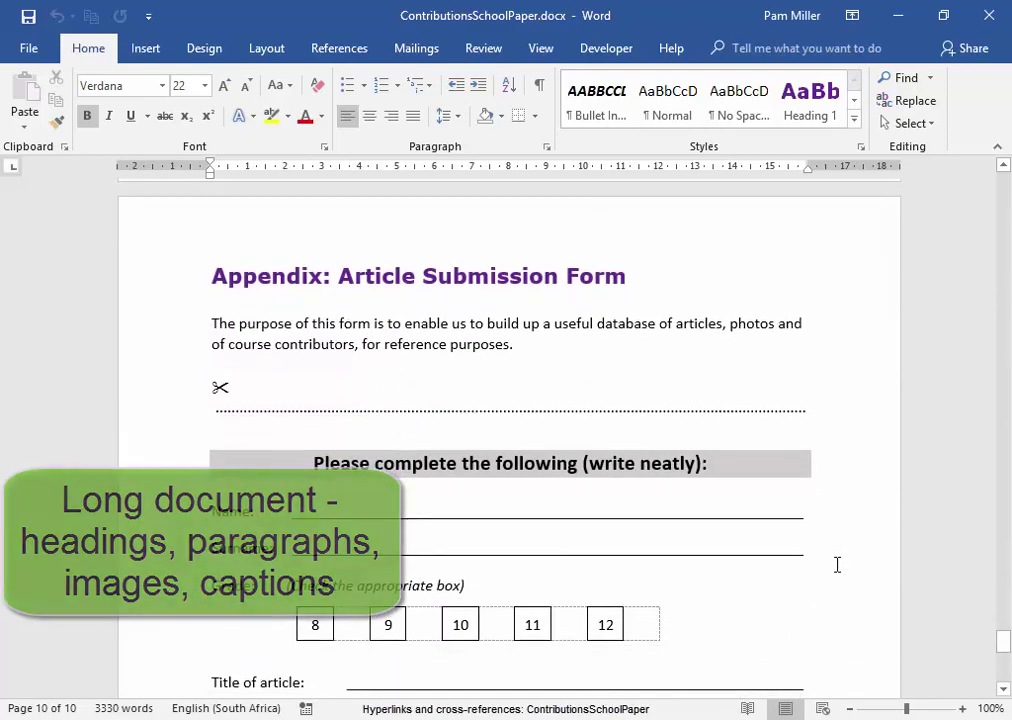
left_click_drag(1003, 641, 998, 192)
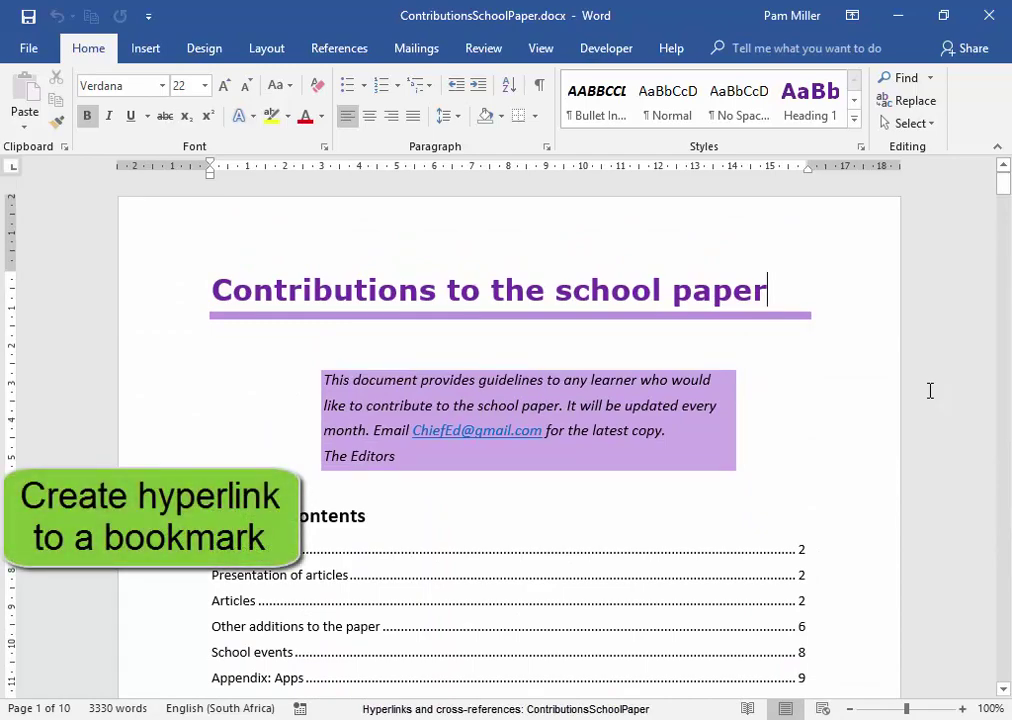
scroll(930, 390, "down", 13)
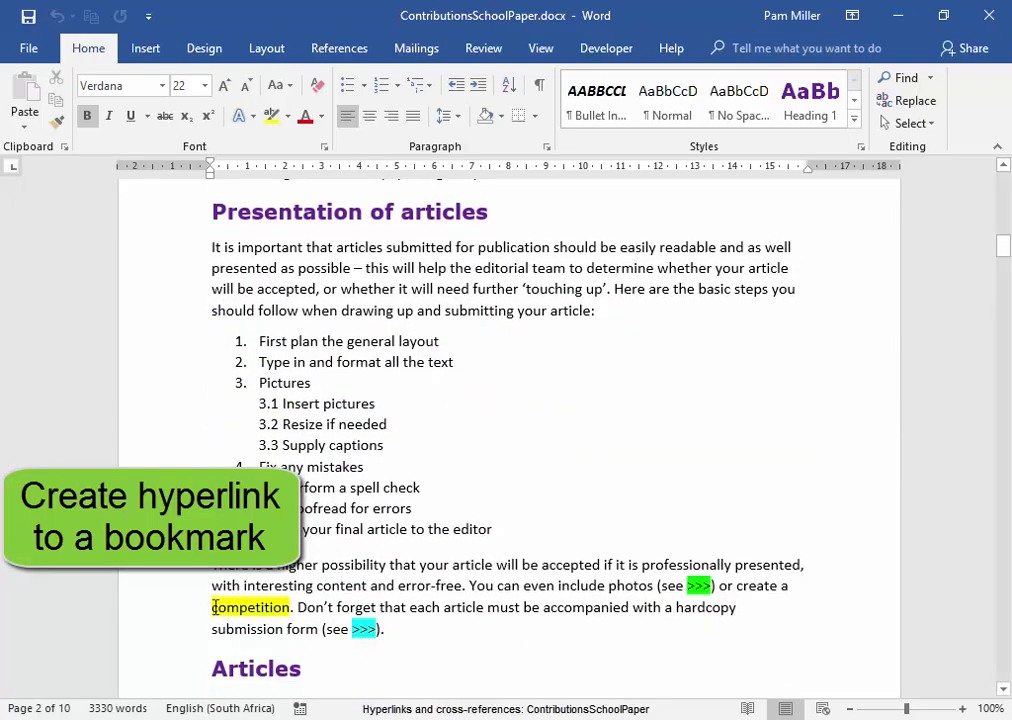
- Select the word 'competition' and start inserting a Link on it
left_click_drag(214, 607, 290, 607)
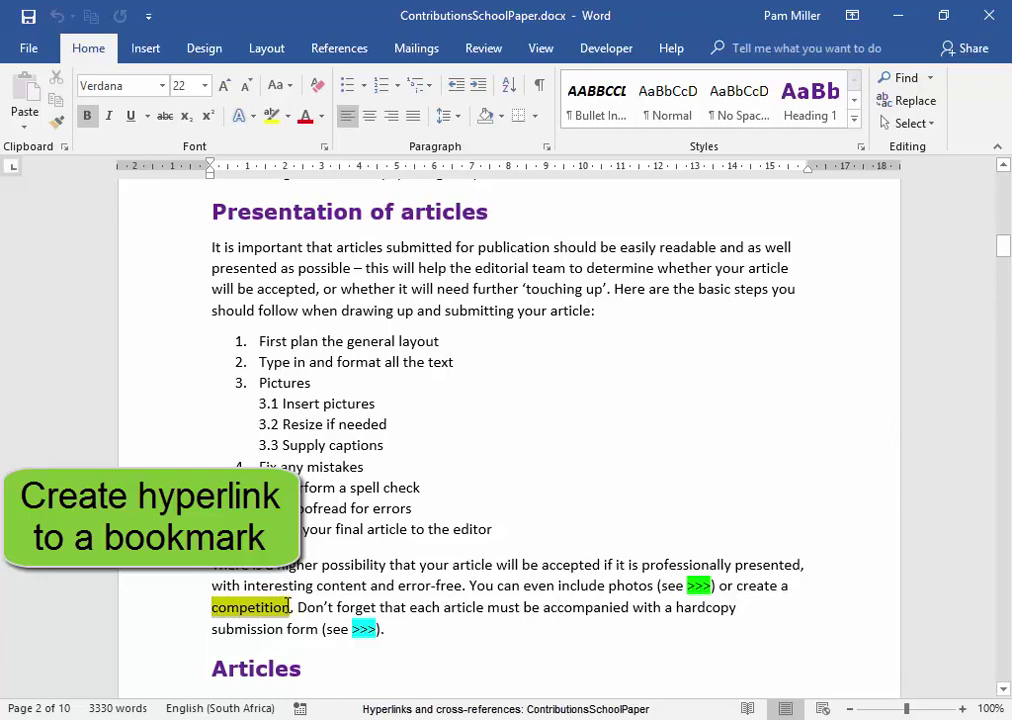
left_click(145, 52)
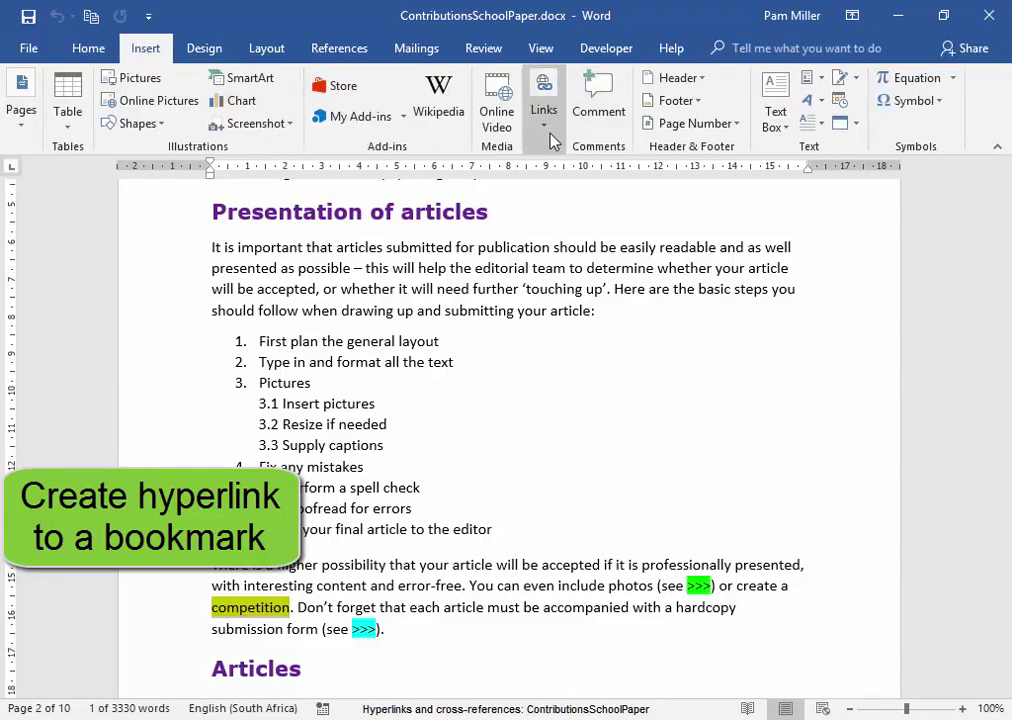
left_click(546, 136)
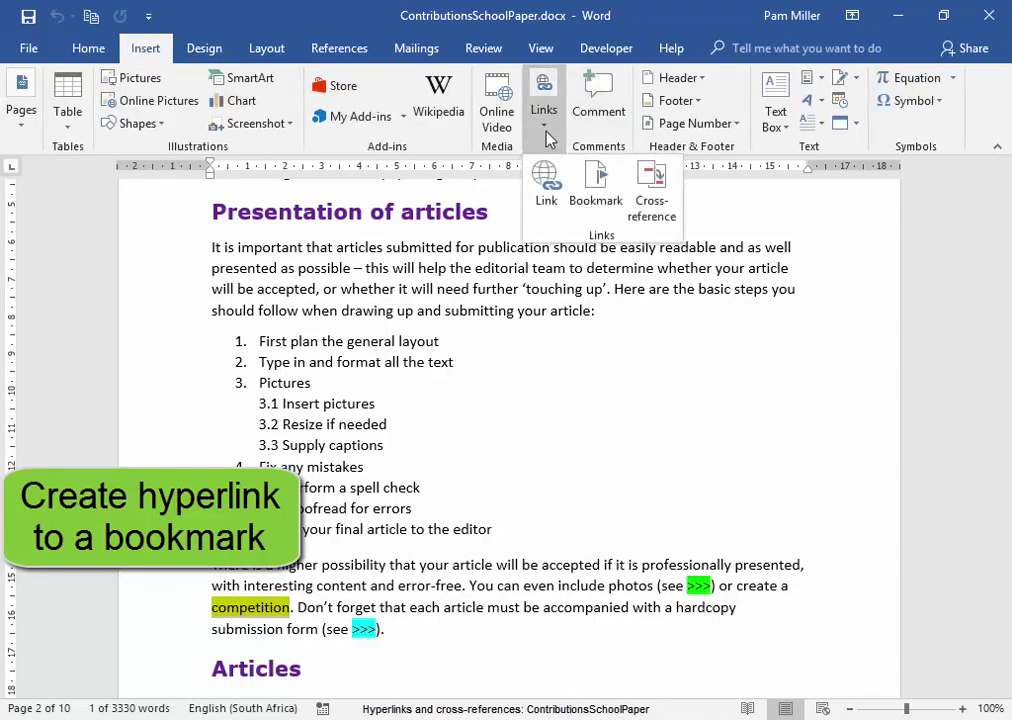
left_click(546, 196)
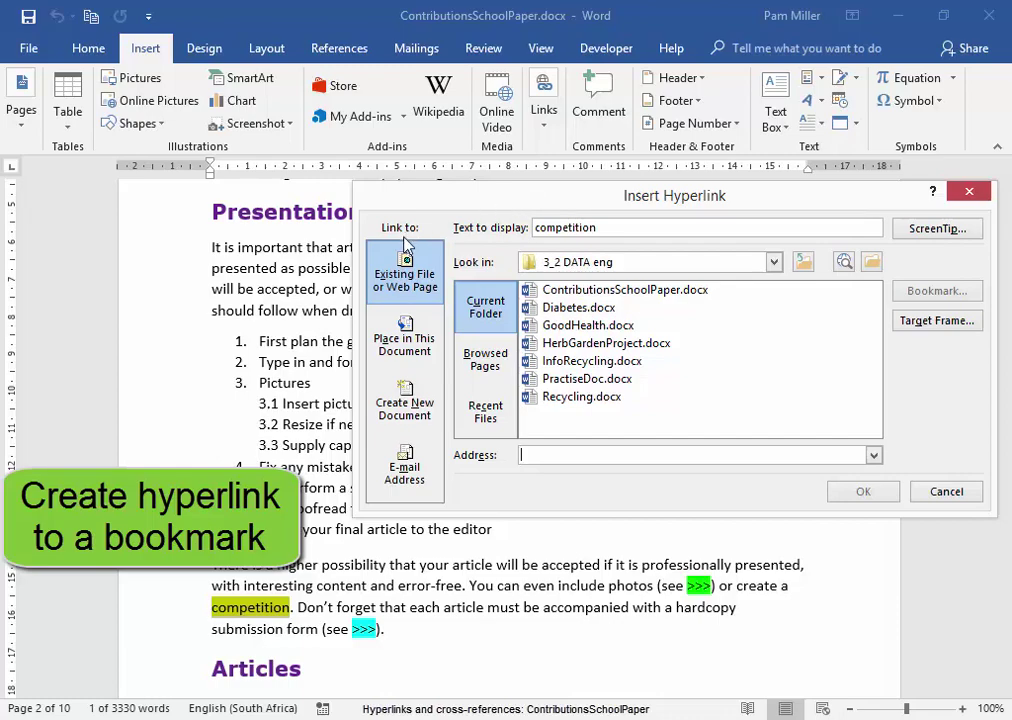
- Link 'competition' to the ExampleCompetition bookmark with the ScreenTip 'An example'
left_click(404, 345)
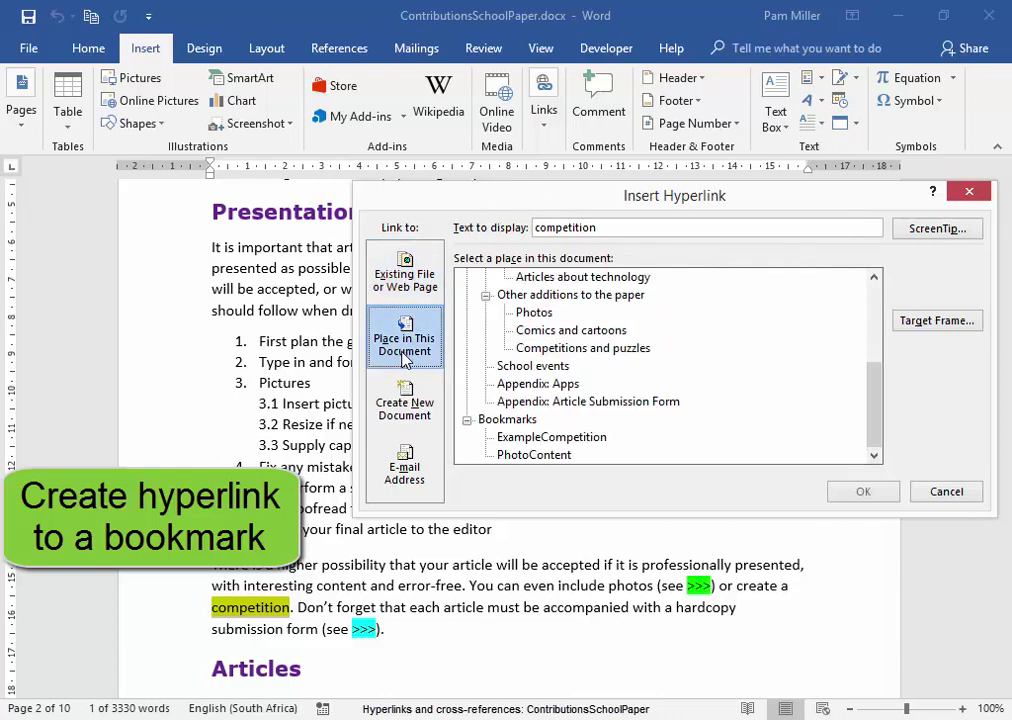
left_click(553, 441)
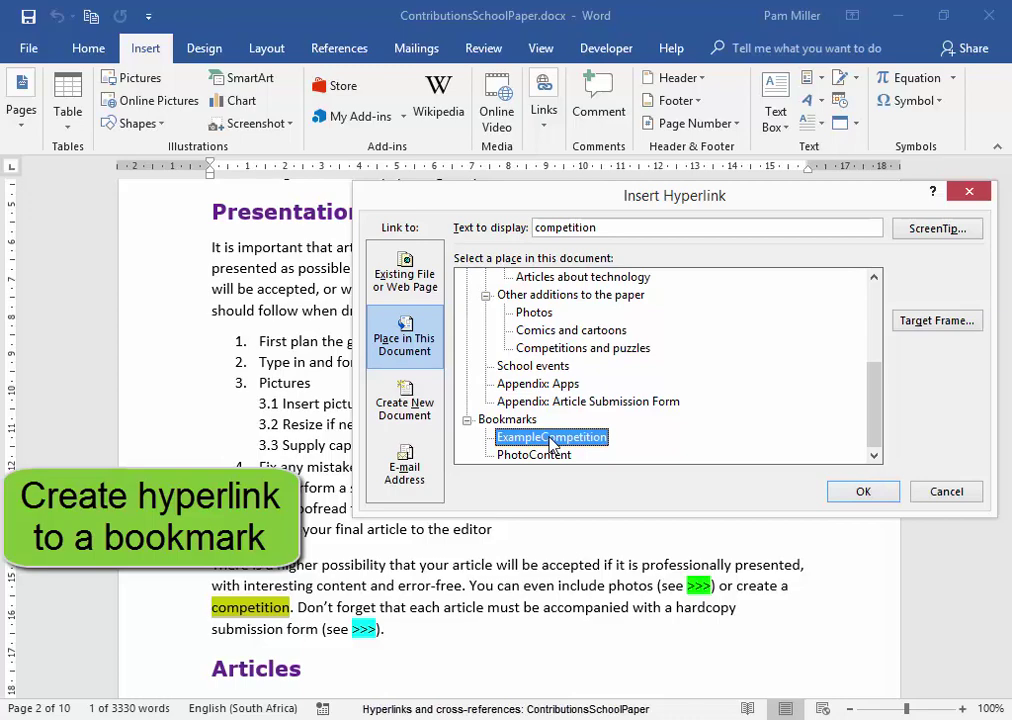
left_click(918, 231)
type("An example")
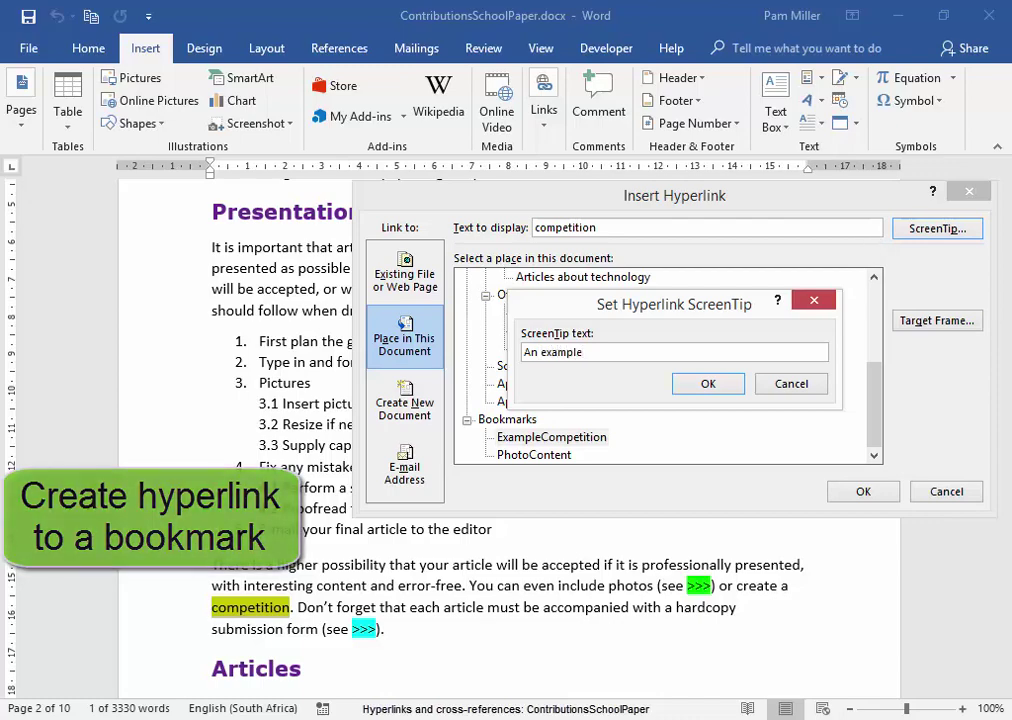
left_click(735, 388)
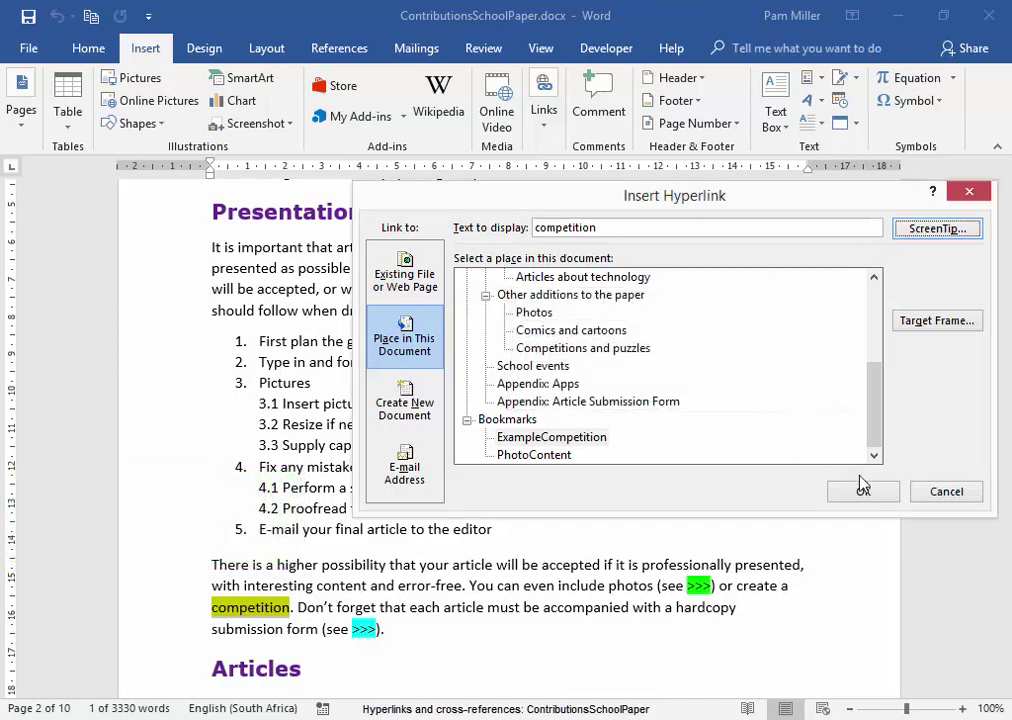
left_click(874, 497)
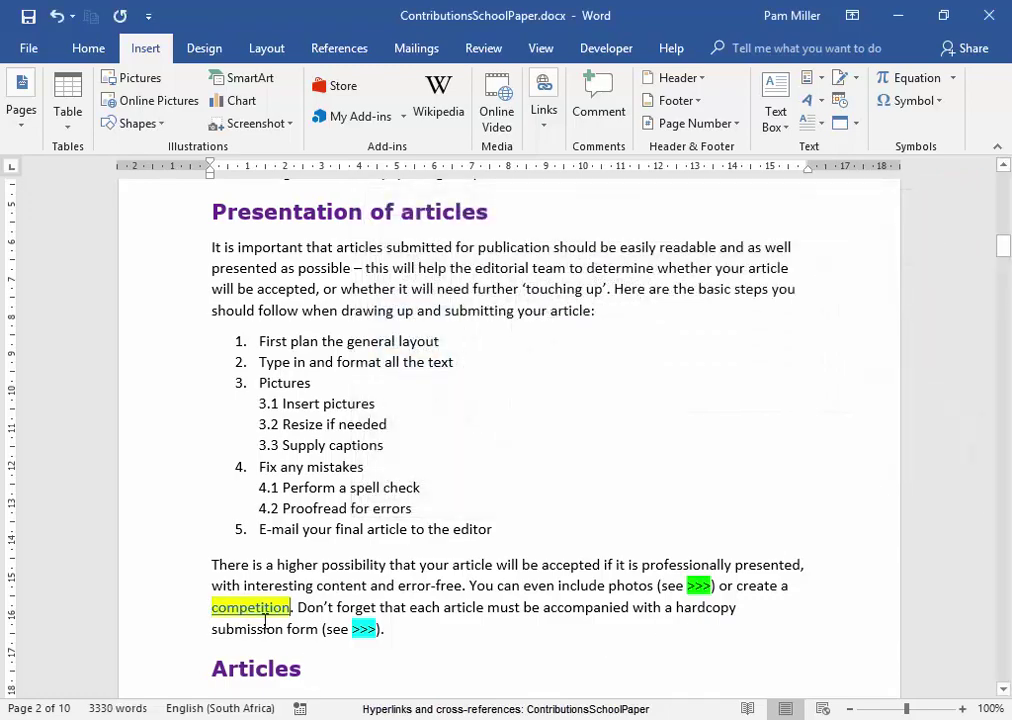
- Deselect the new link and select the cyan '>>>' after 'submission form (see'
mouse_move(263, 612)
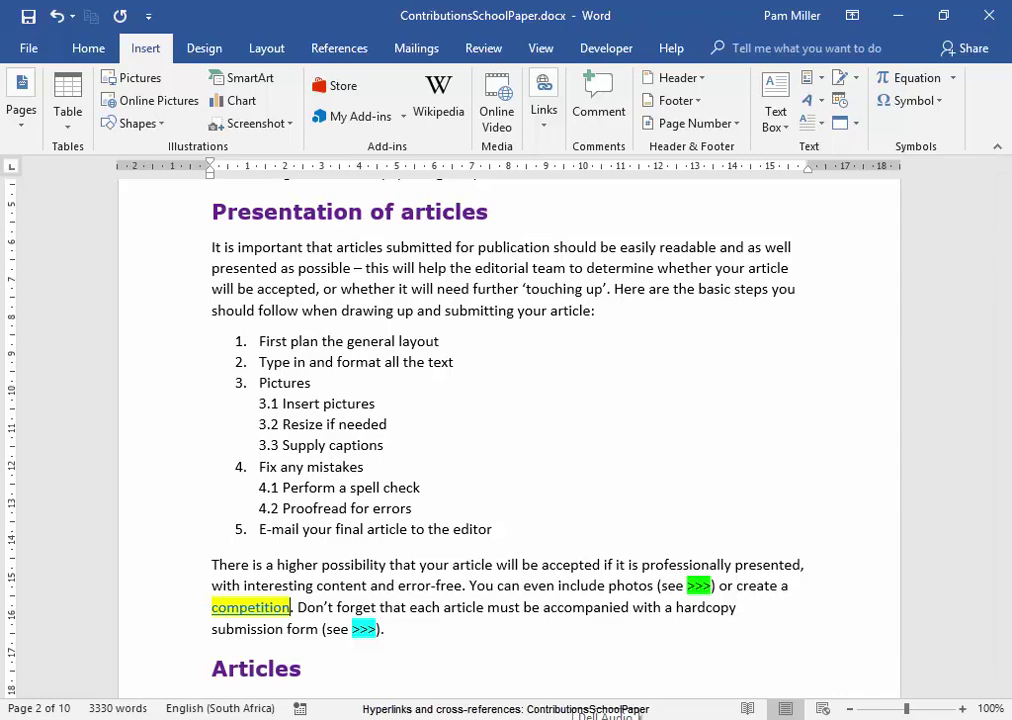
left_click(515, 670)
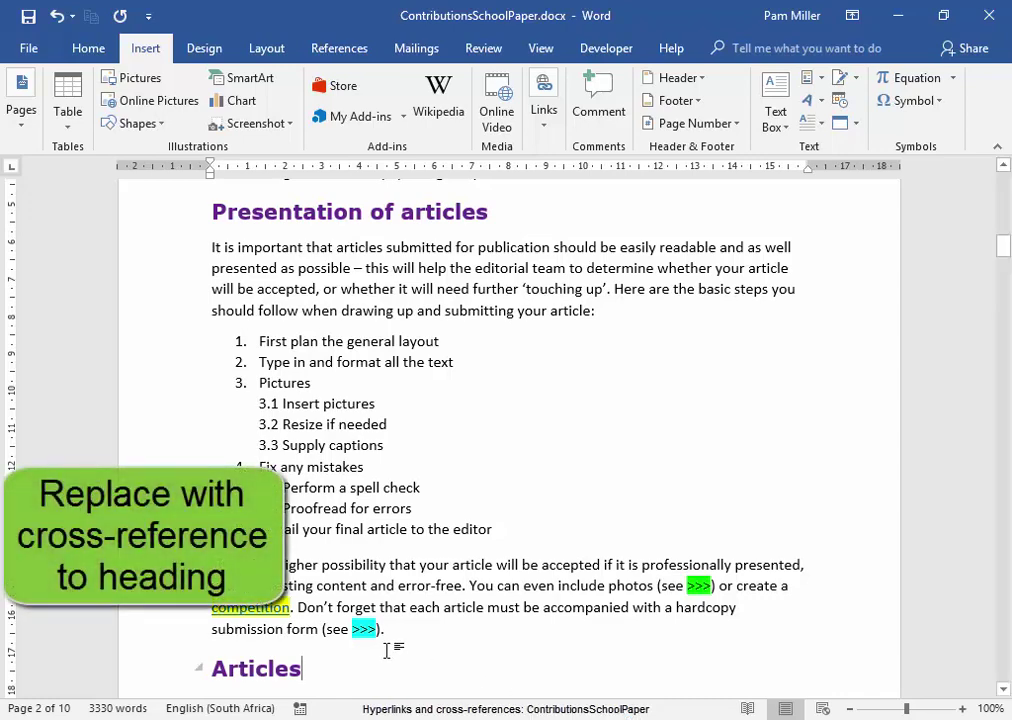
left_click_drag(352, 628, 376, 628)
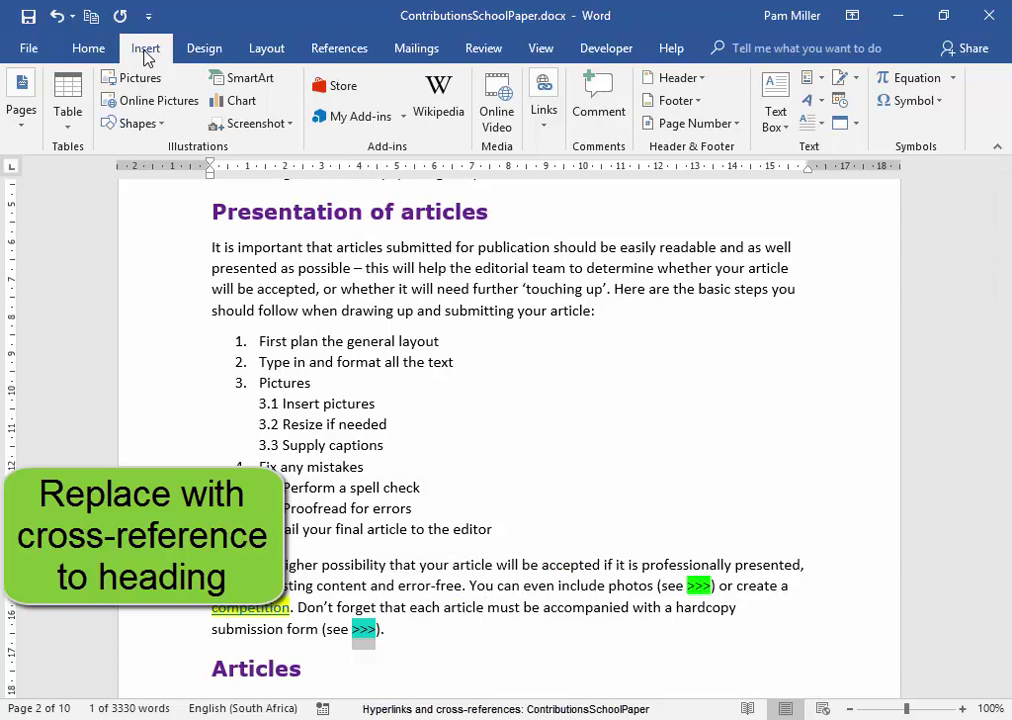
- Insert a Heading cross-reference to 'Appendix: Article Submission Form' in place of the cyan placeholder
left_click(545, 135)
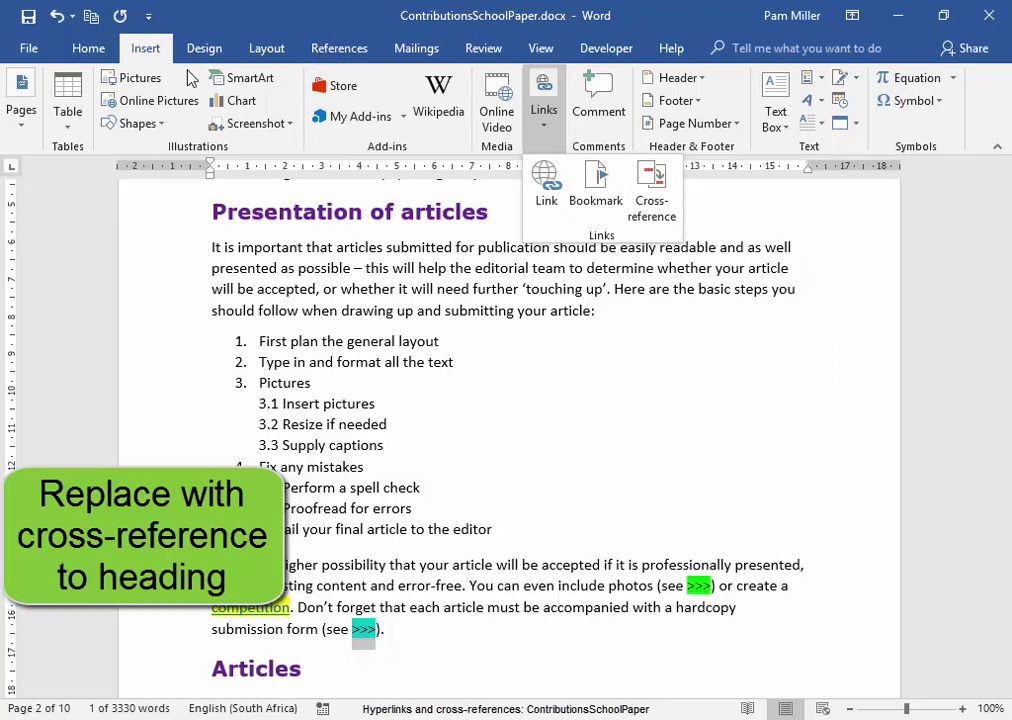
left_click(653, 203)
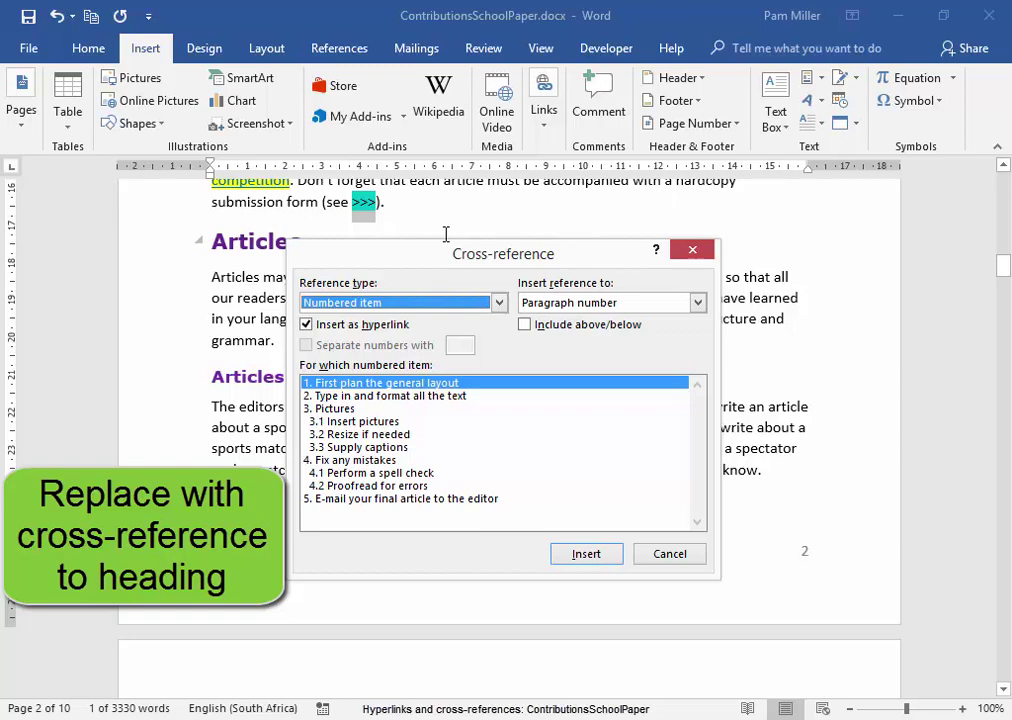
left_click(498, 303)
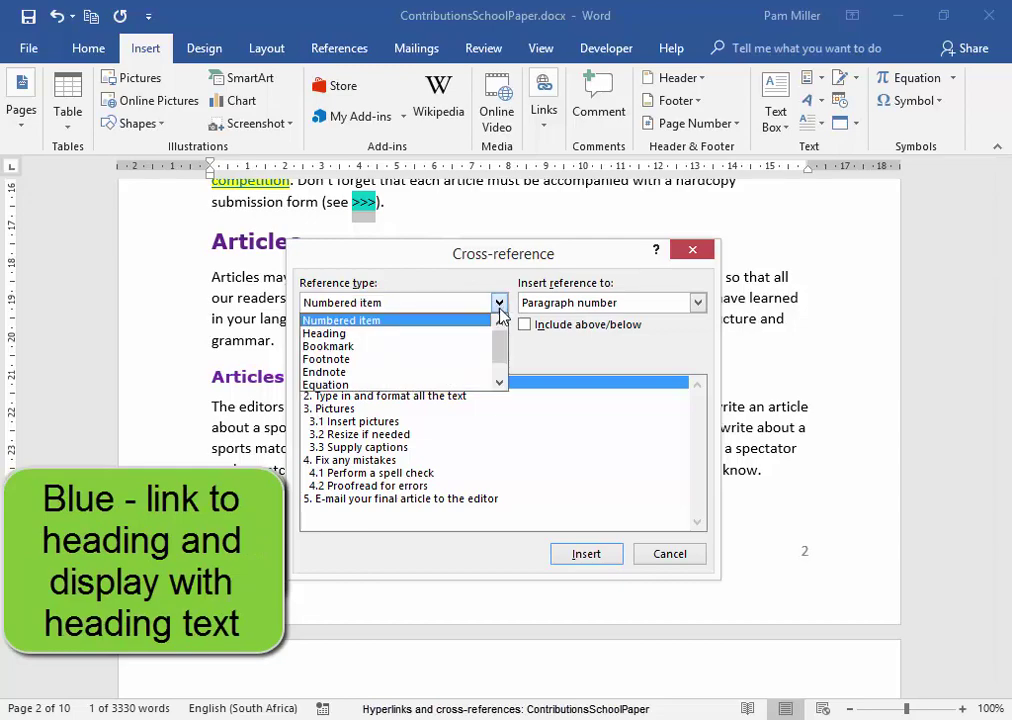
left_click(476, 335)
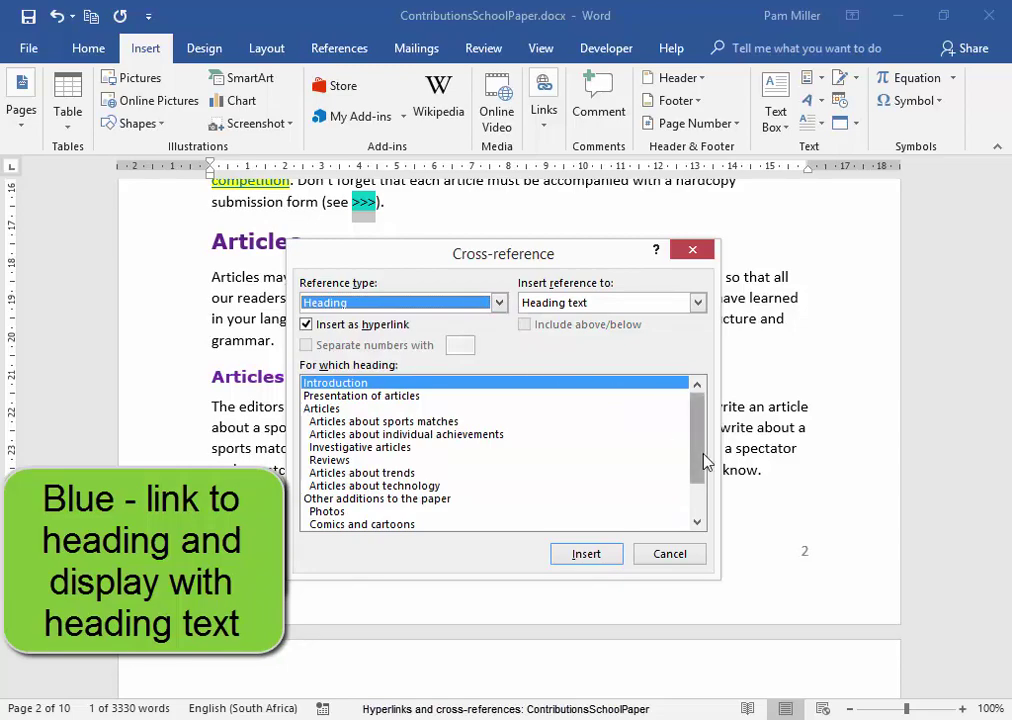
left_click_drag(697, 463, 697, 507)
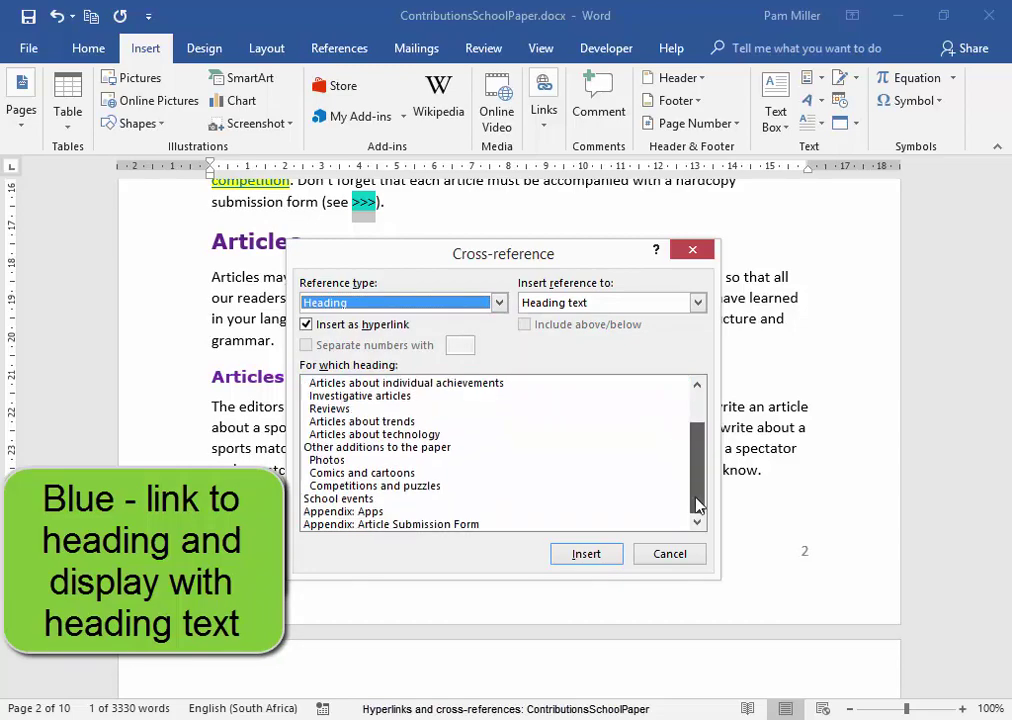
left_click(371, 526)
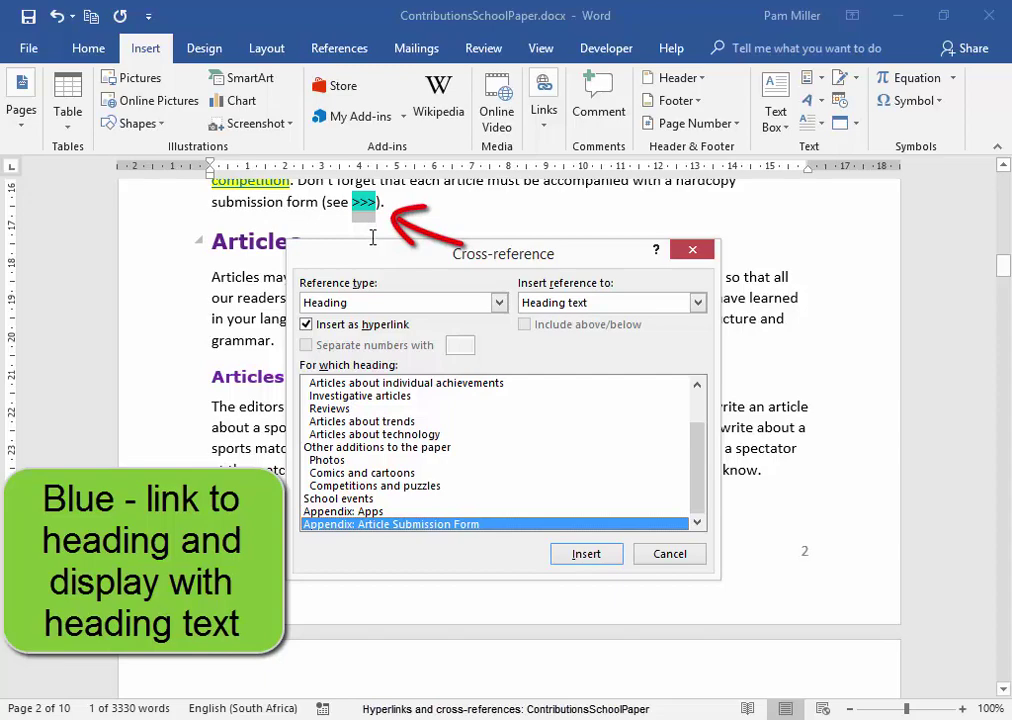
left_click(584, 554)
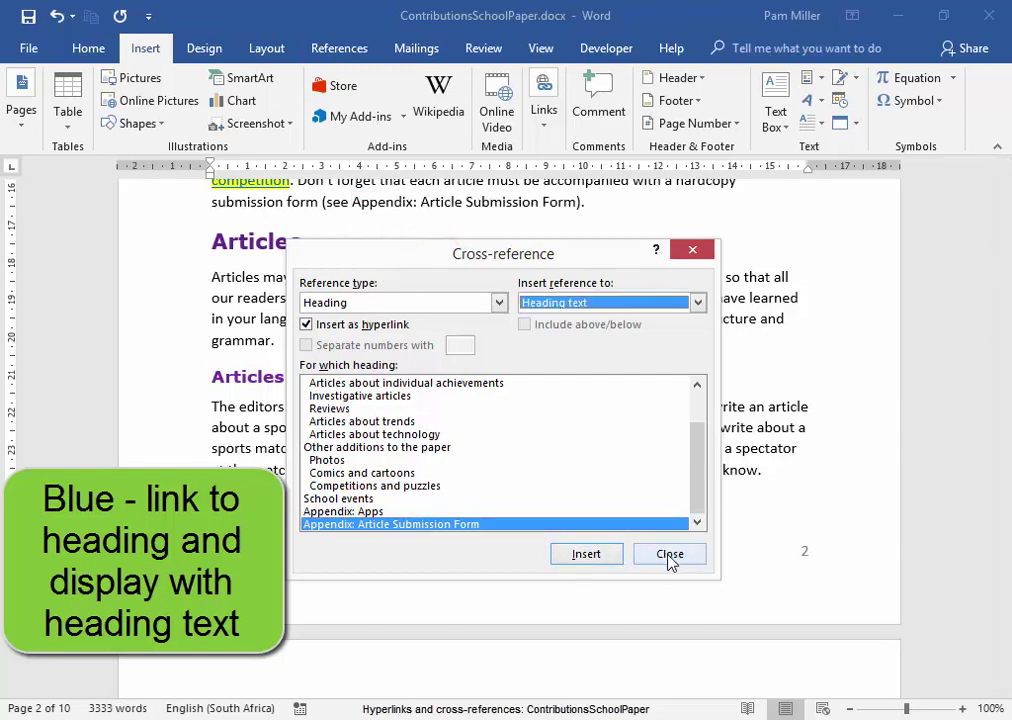
left_click(670, 556)
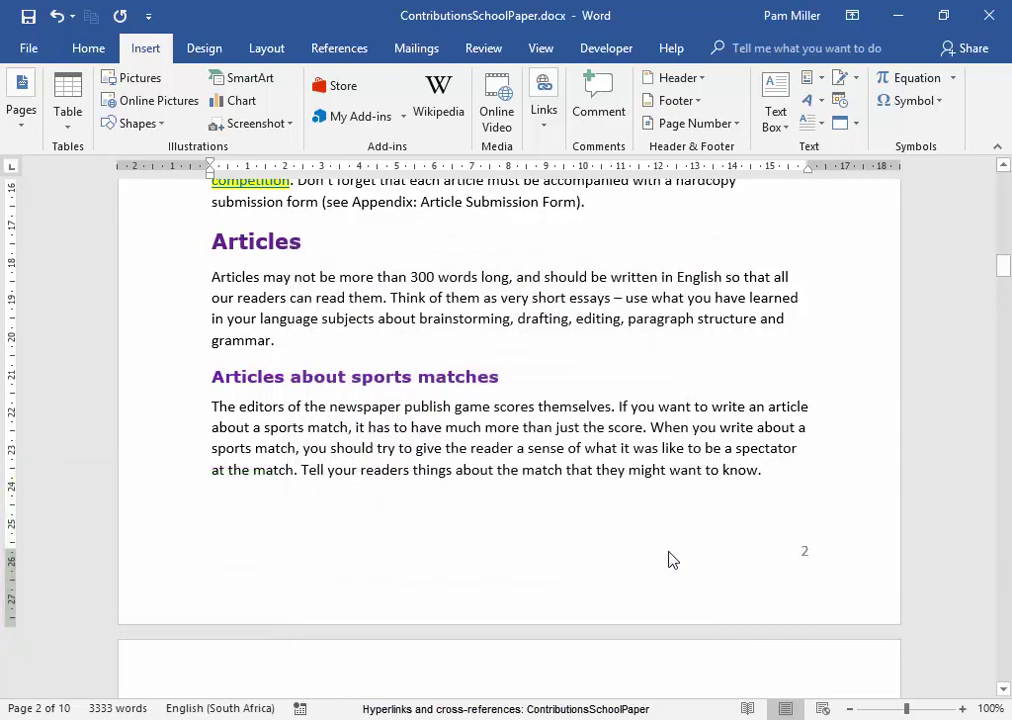
- Replace the green '>>>' with an entire-caption Figure cross-reference to 'Figure 1: Cute photo, technology'
scroll(693, 494, "up", 2)
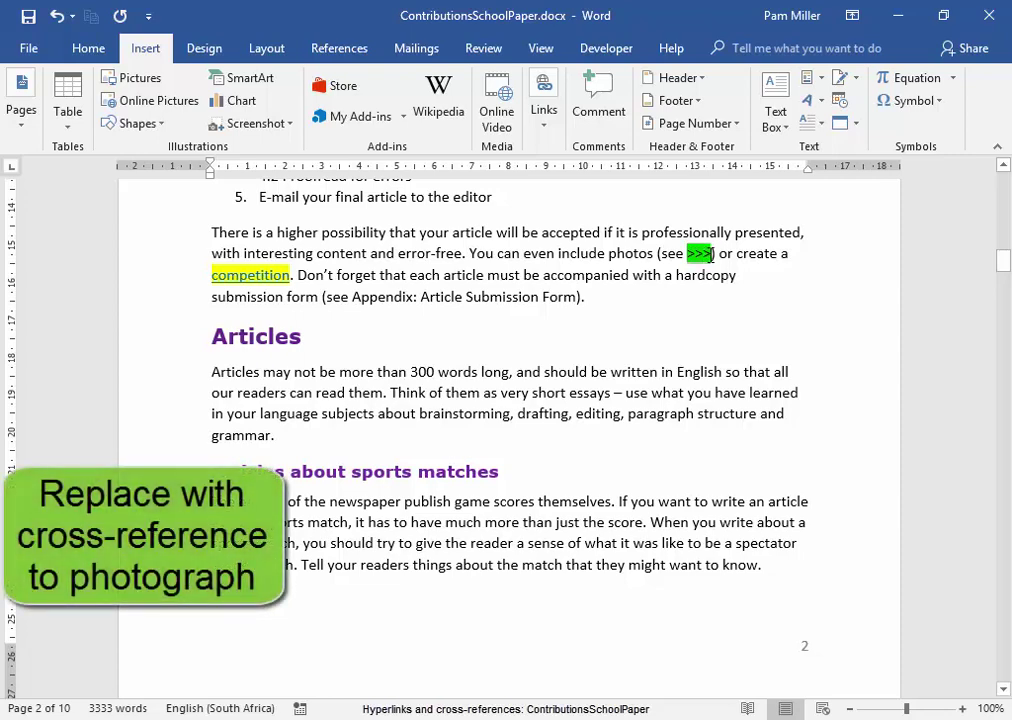
double_click(708, 254)
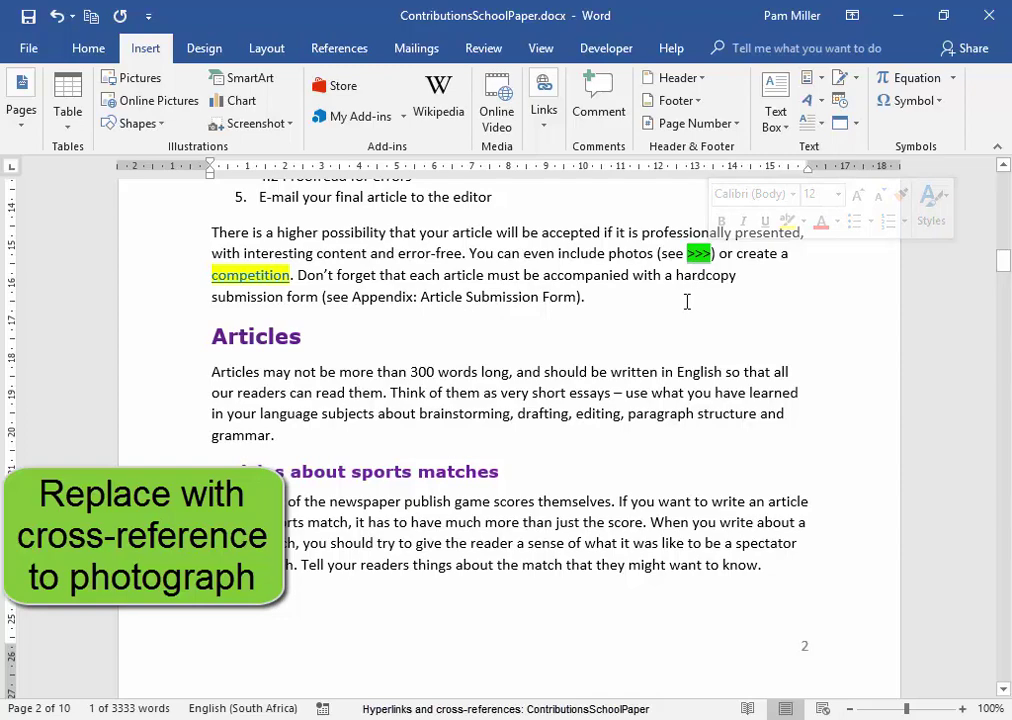
left_click(548, 137)
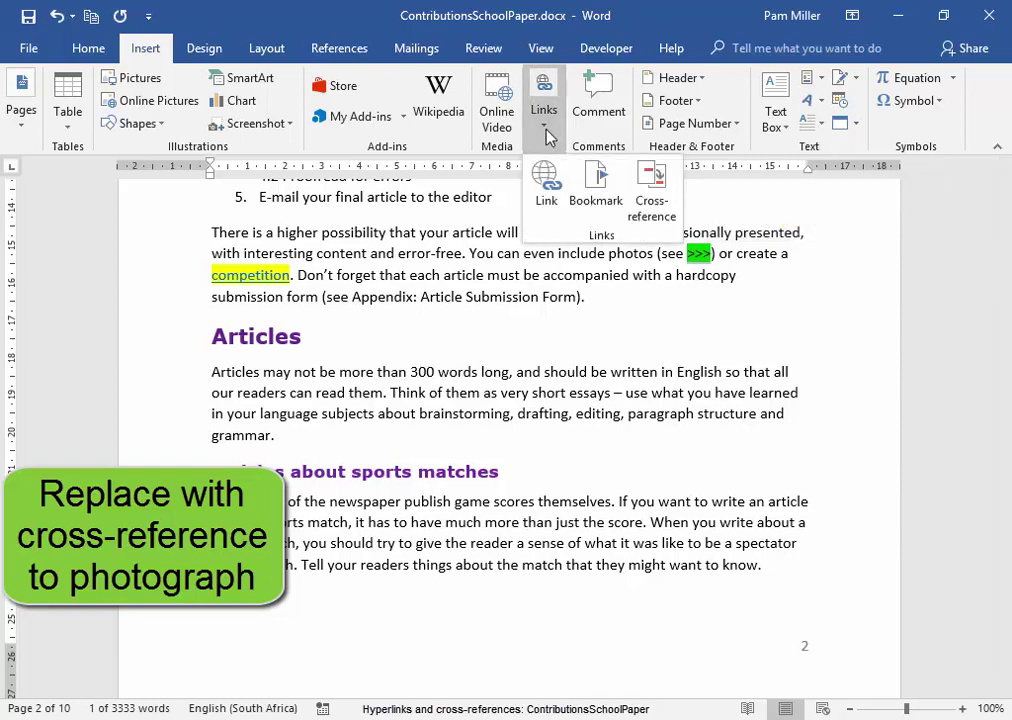
left_click(648, 180)
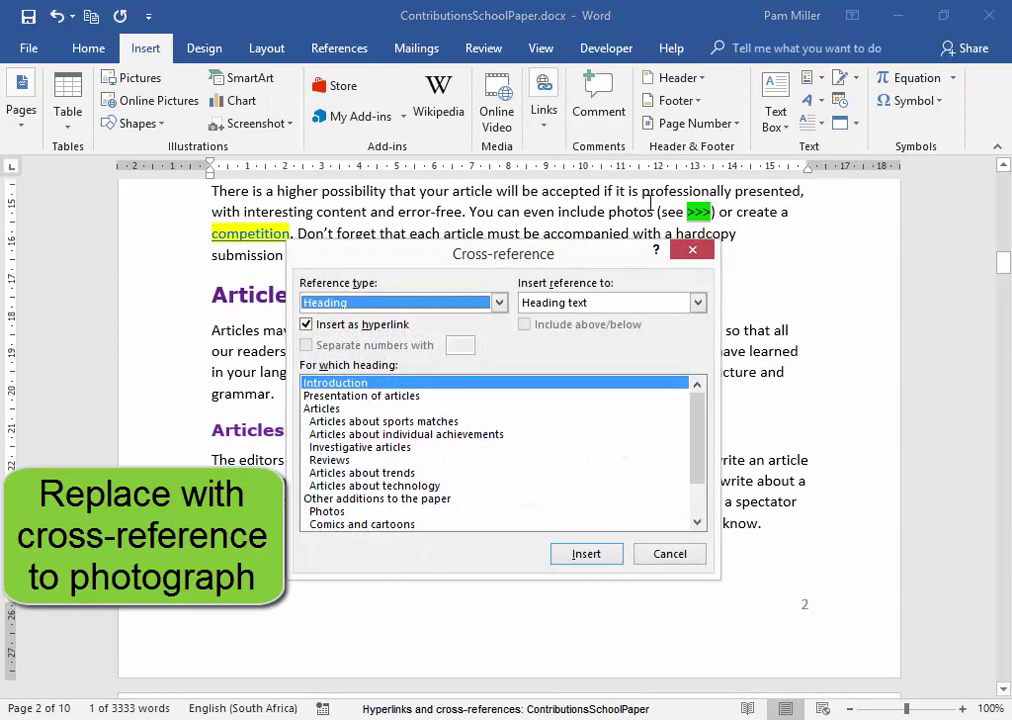
left_click(500, 305)
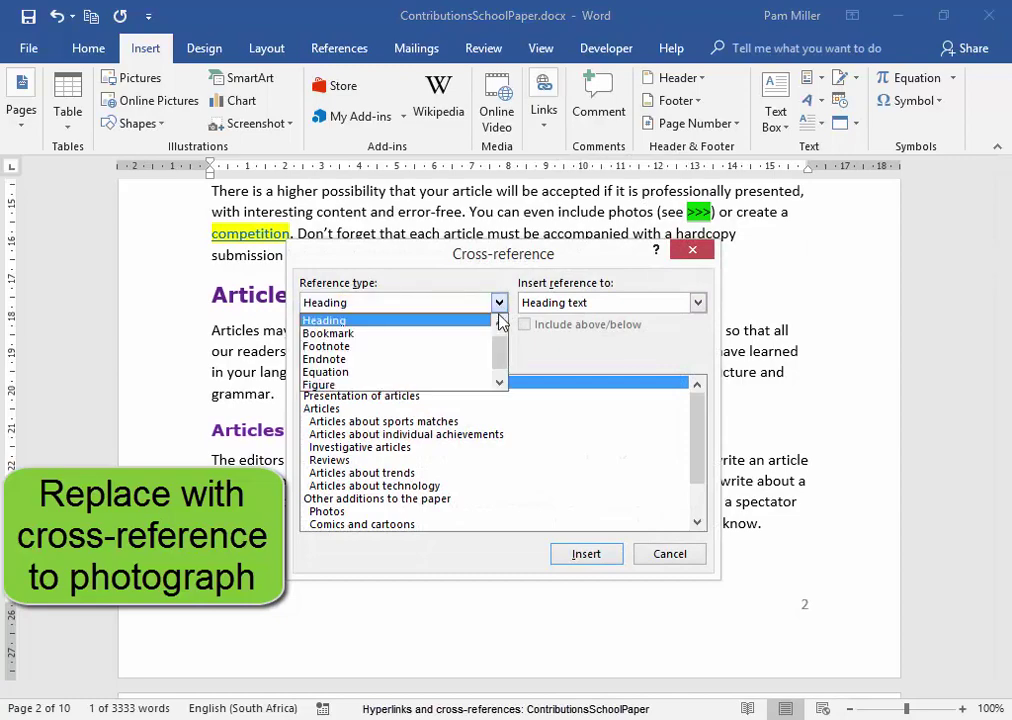
scroll(506, 360, "down", 1)
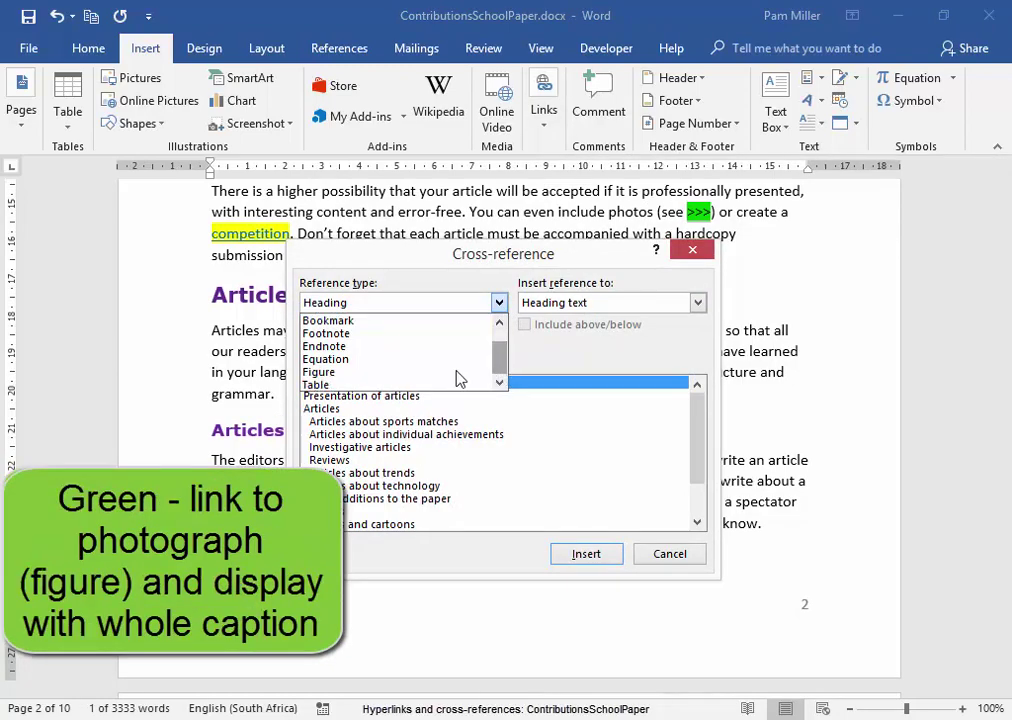
left_click(368, 382)
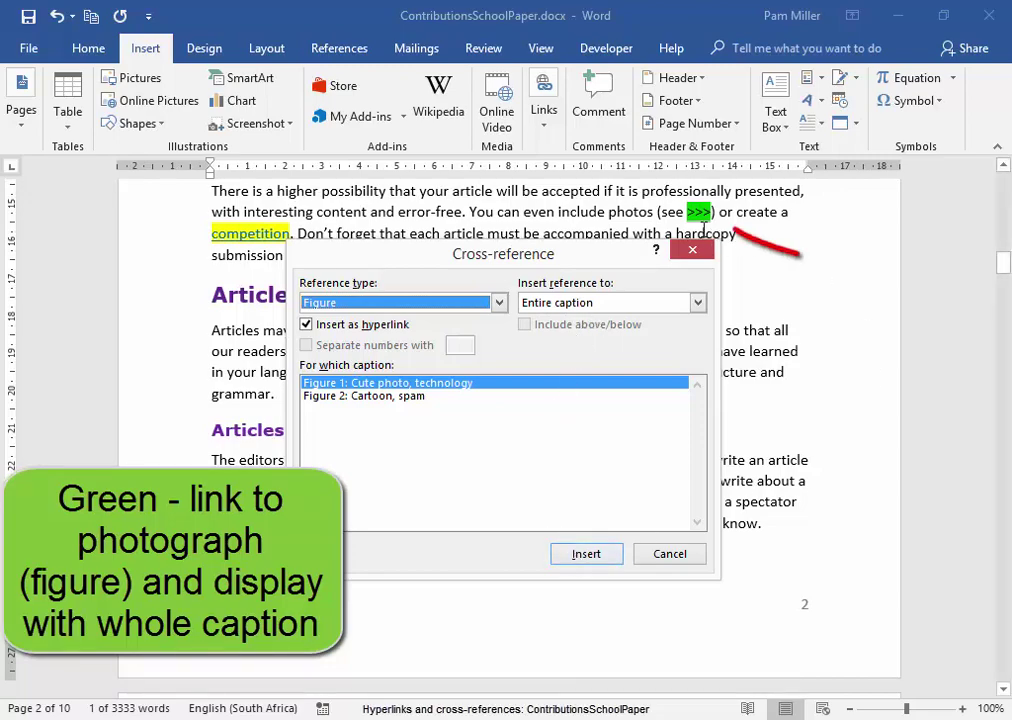
left_click(593, 556)
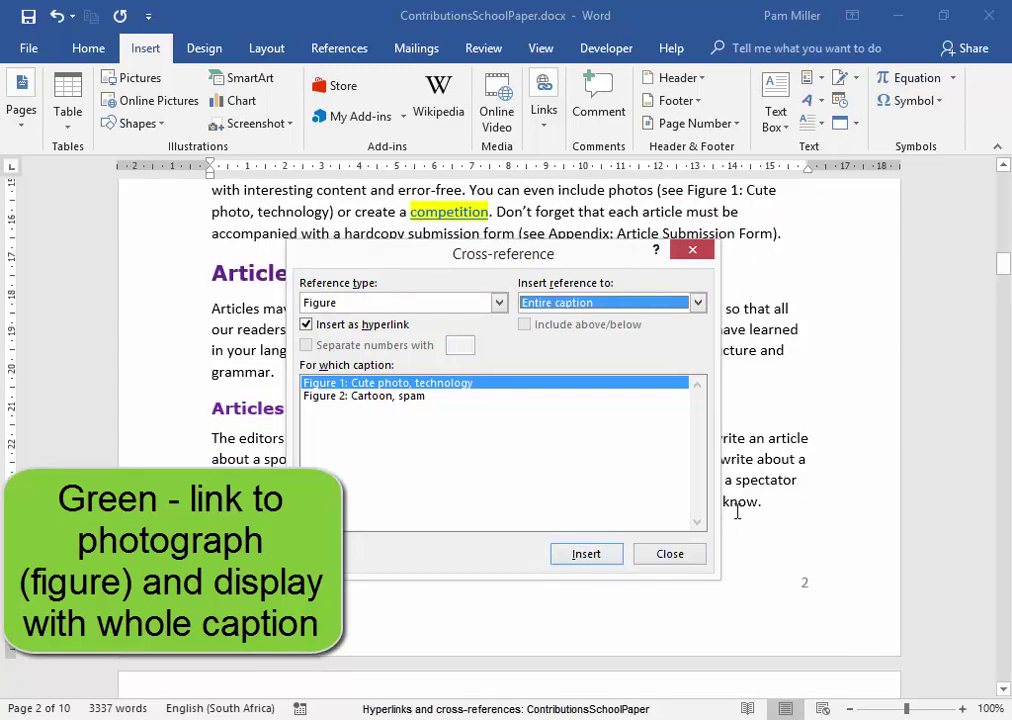
left_click(691, 556)
scroll(852, 259, "up", 1)
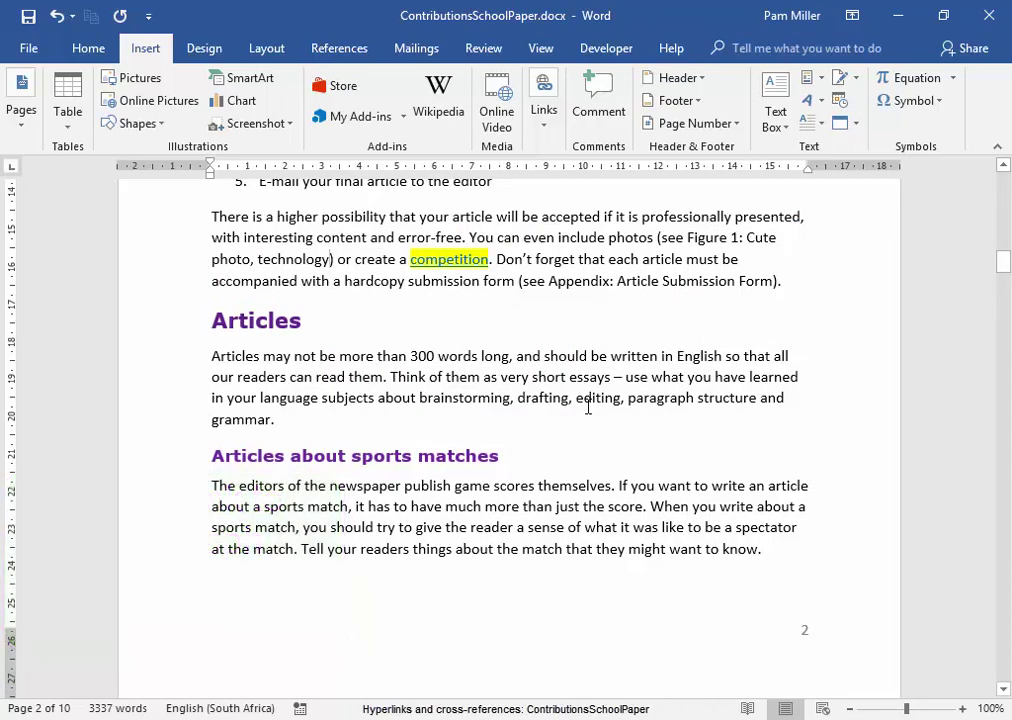
- Scroll down to page 6's app-article sentence ending '(See Page >>>)'
scroll(588, 407, "down", 4)
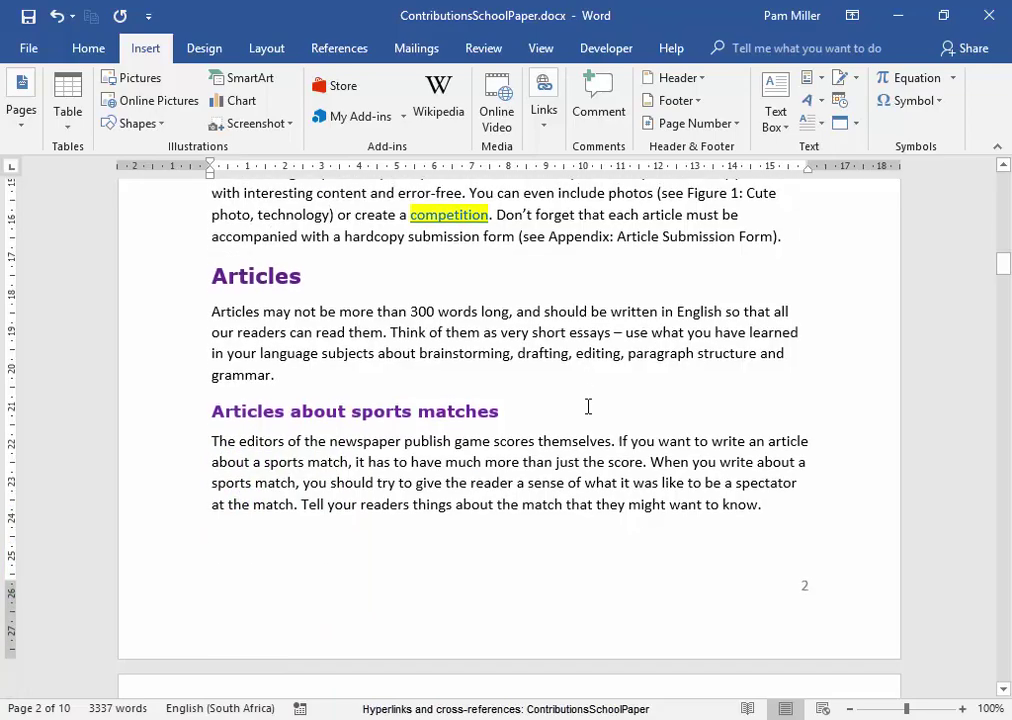
scroll(588, 410, "down", 14)
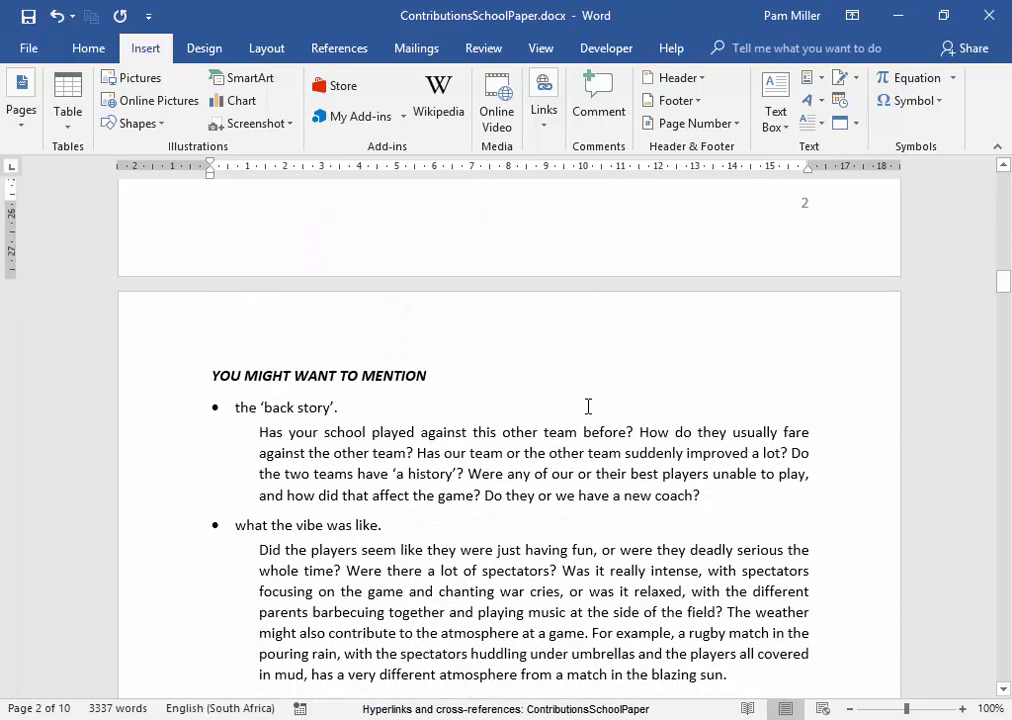
scroll(588, 407, "down", 20)
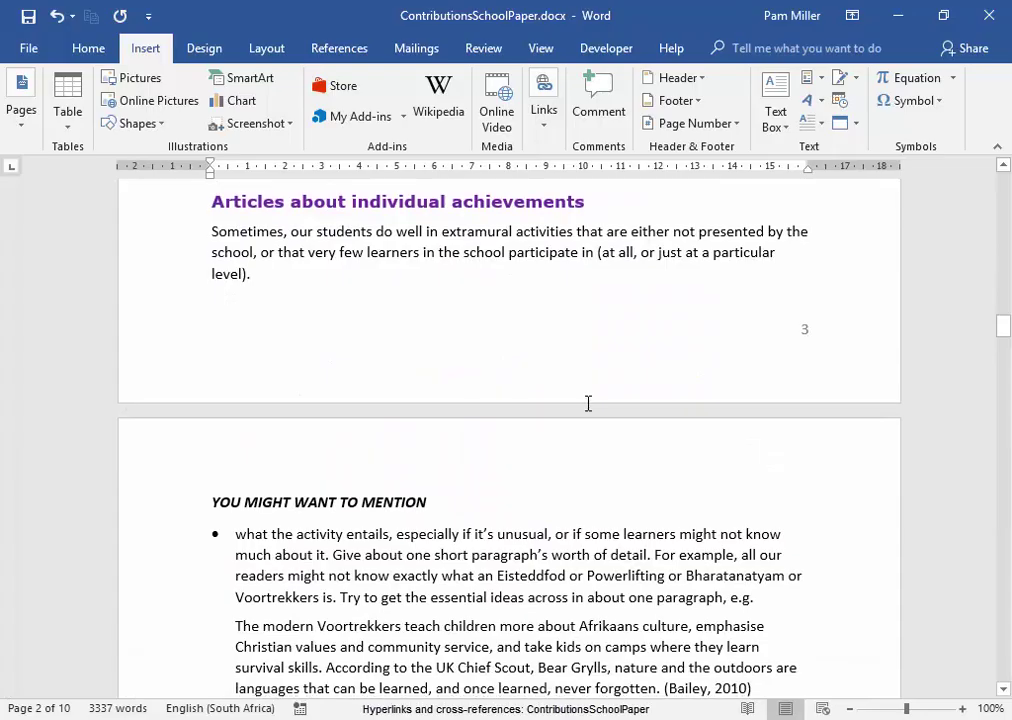
scroll(590, 410, "down", 17)
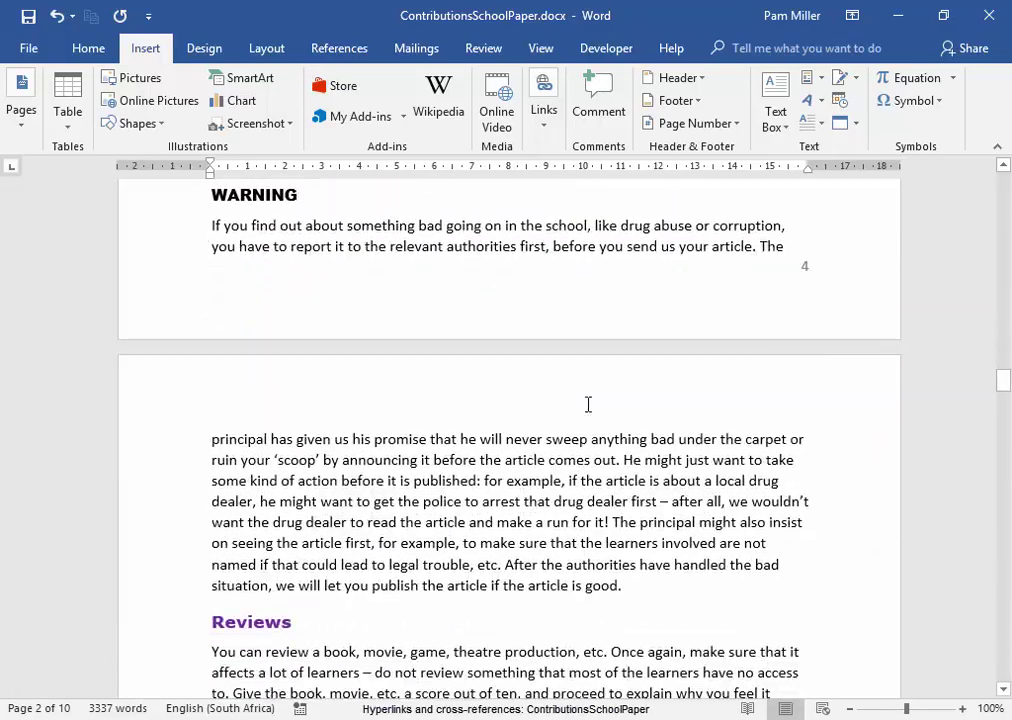
scroll(590, 406, "down", 16)
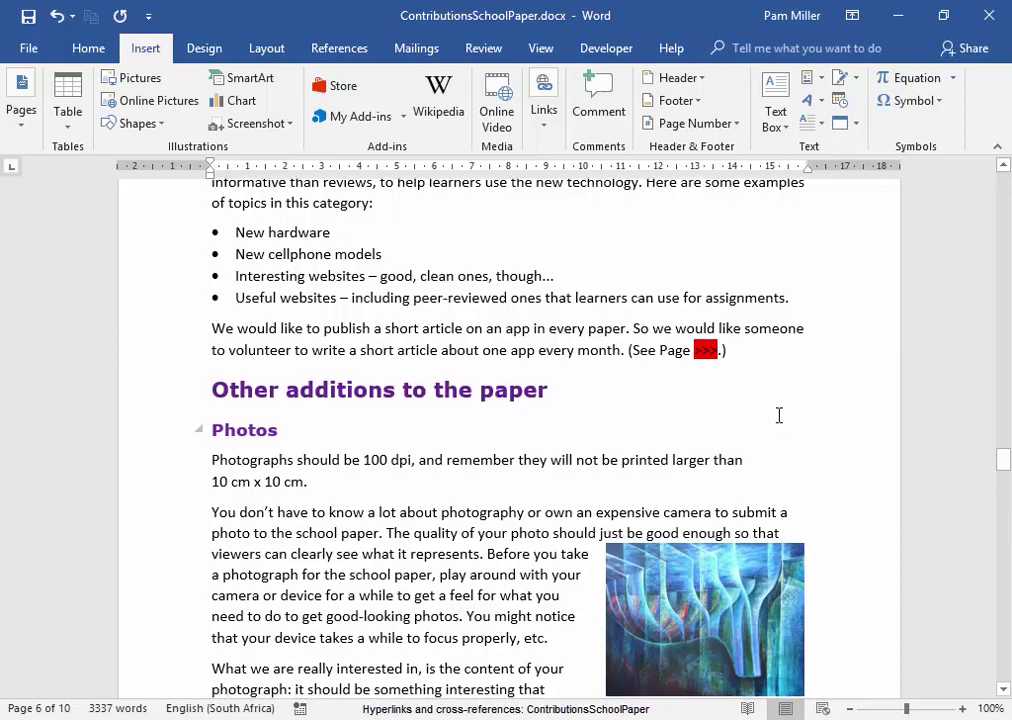
- Replace the red '>>>' with a page-number cross-reference to the Apps heading, showing 9
left_click(699, 352)
left_click_drag(695, 350, 716, 350)
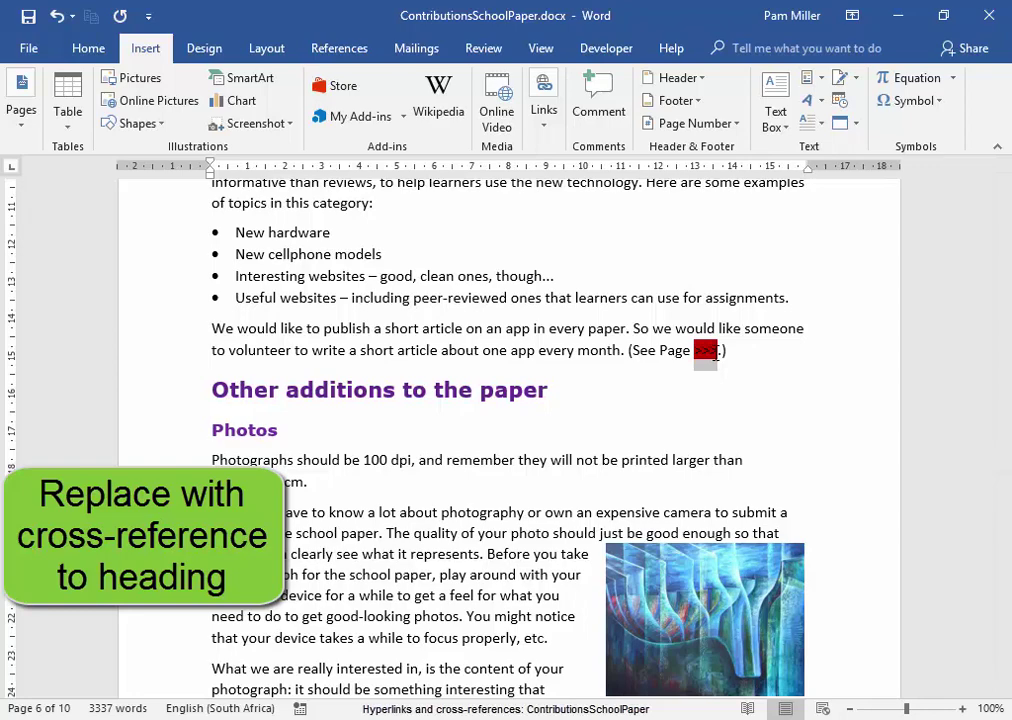
left_click(551, 132)
left_click(651, 196)
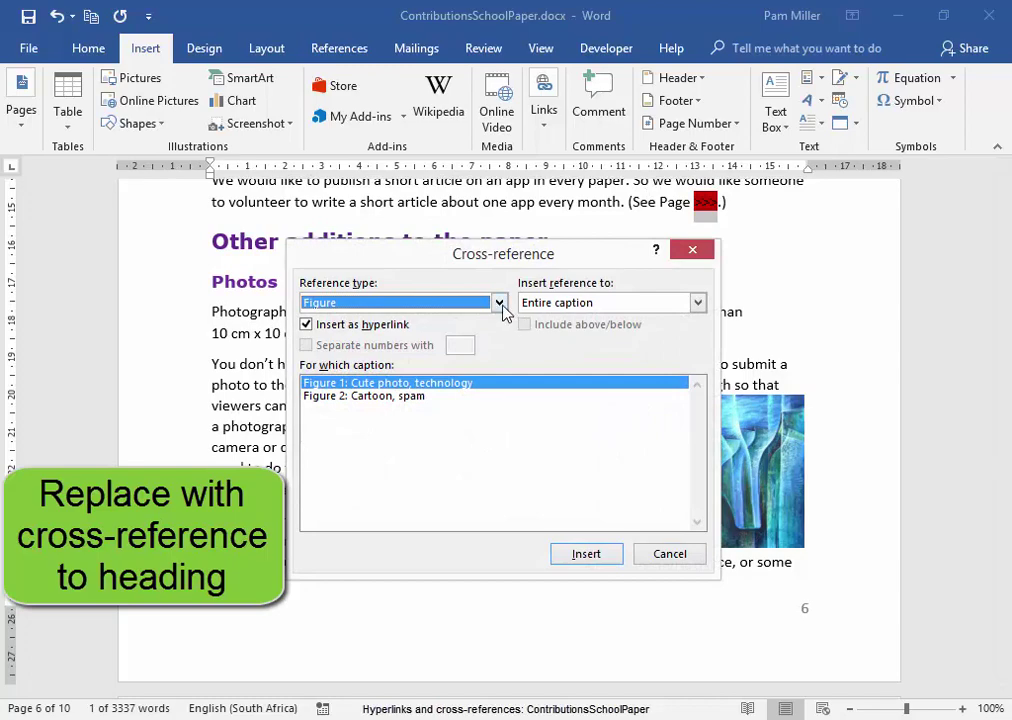
left_click(502, 305)
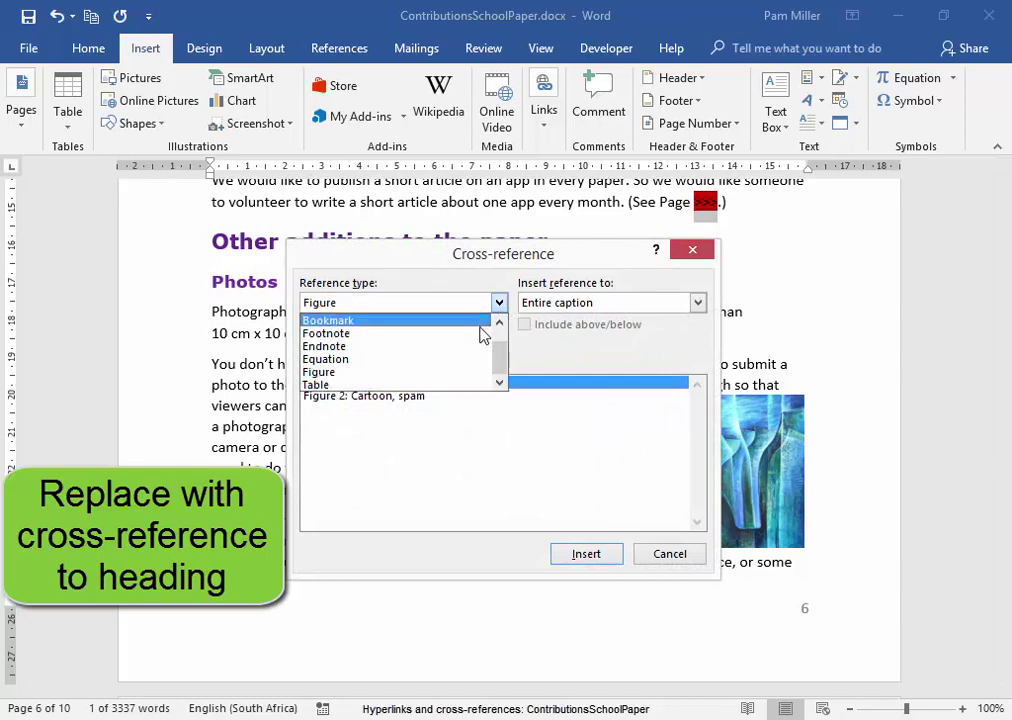
left_click(499, 337)
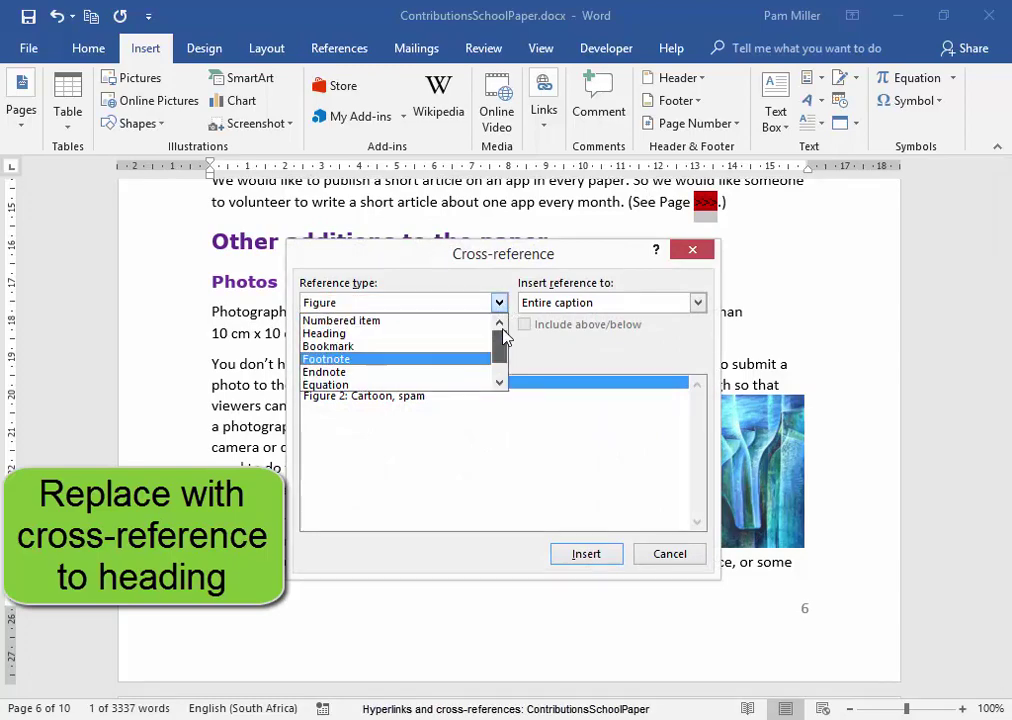
left_click(405, 335)
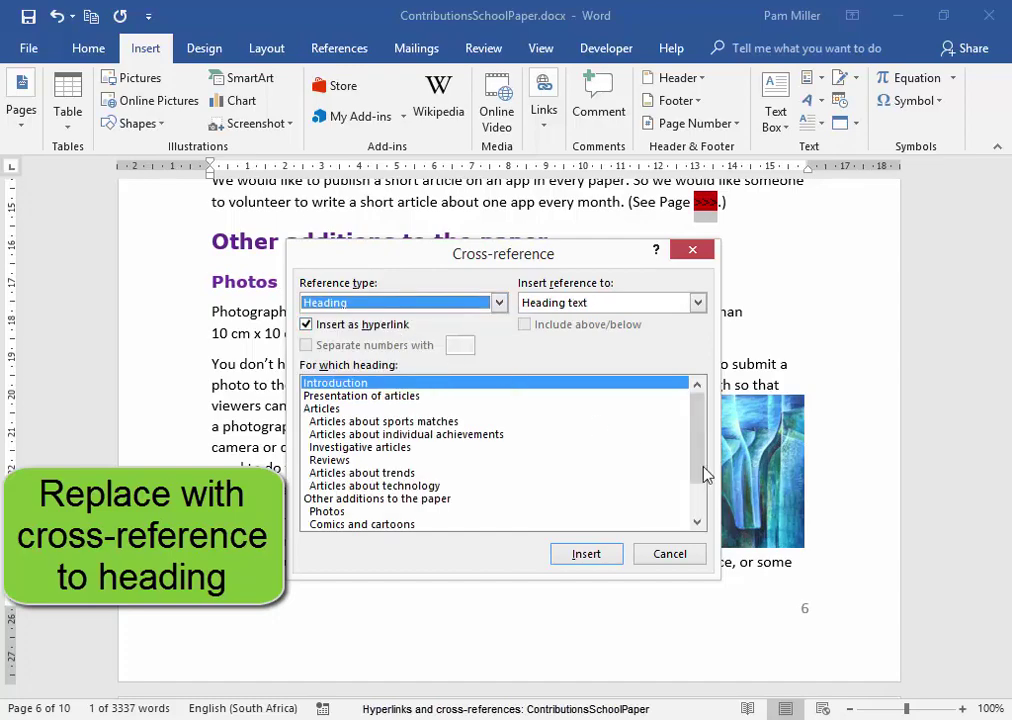
left_click_drag(700, 470, 689, 517)
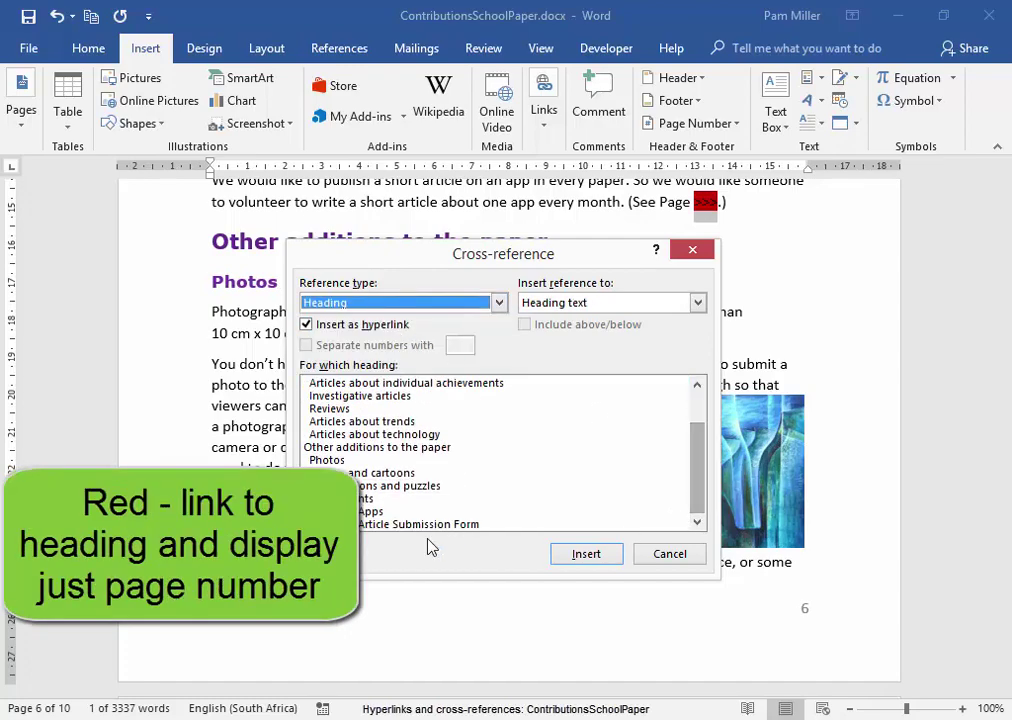
left_click(372, 511)
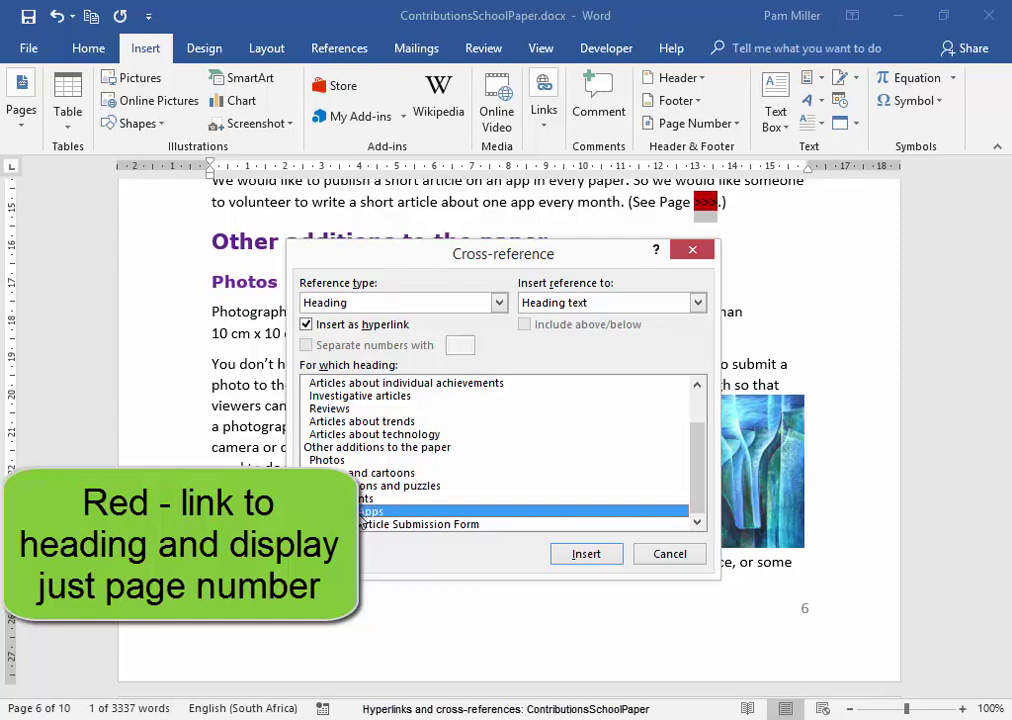
left_click(698, 304)
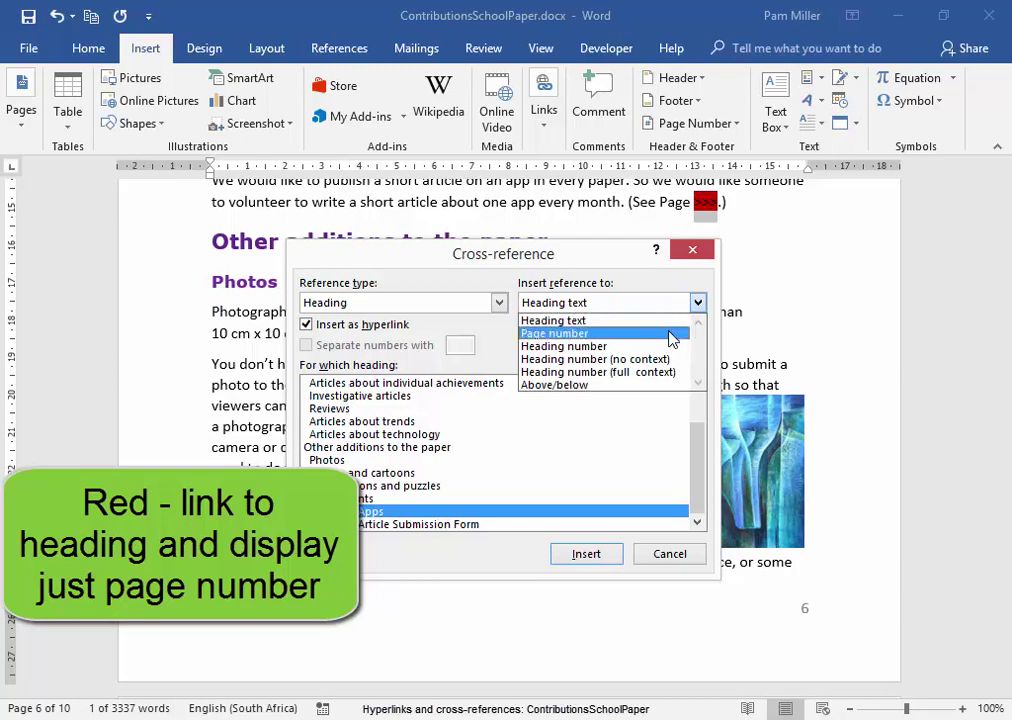
left_click(672, 336)
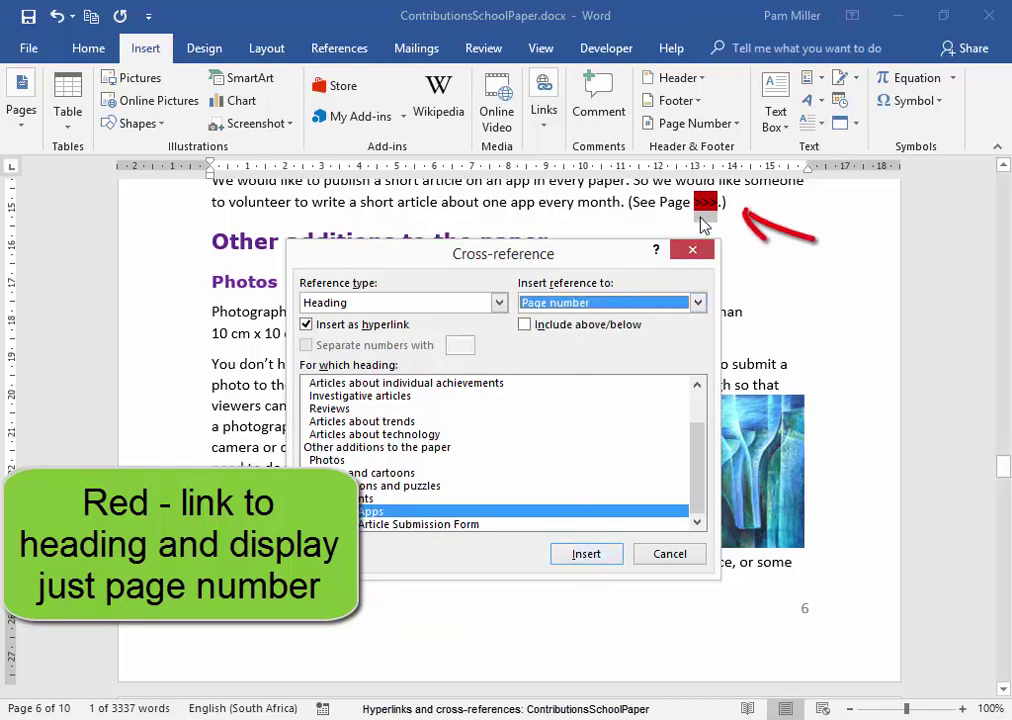
left_click(604, 558)
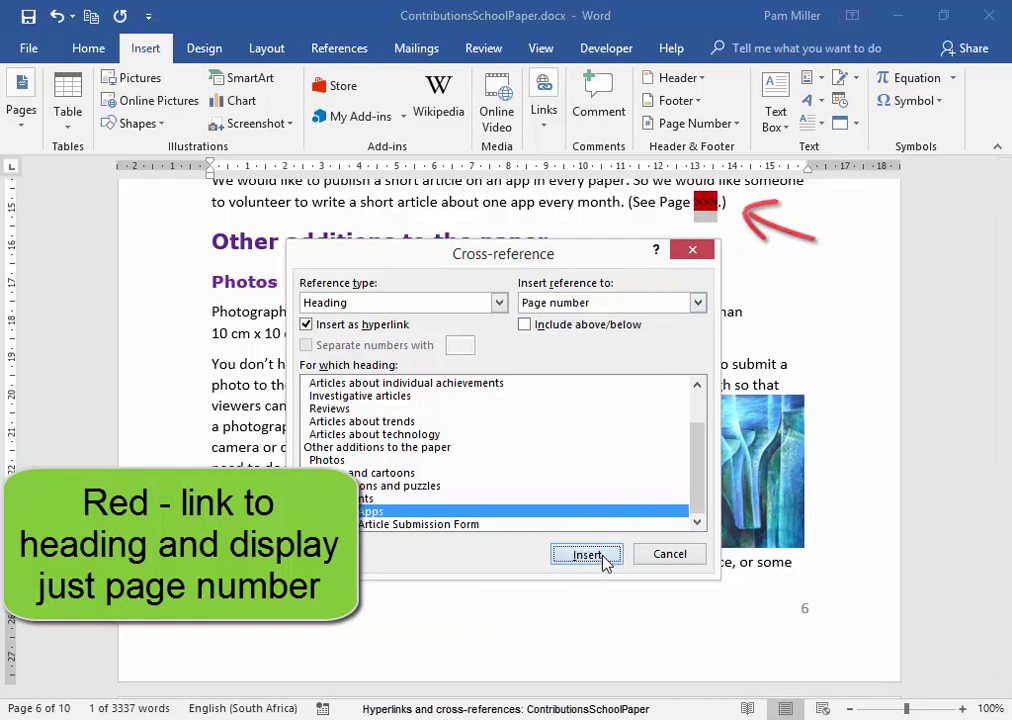
left_click(669, 554)
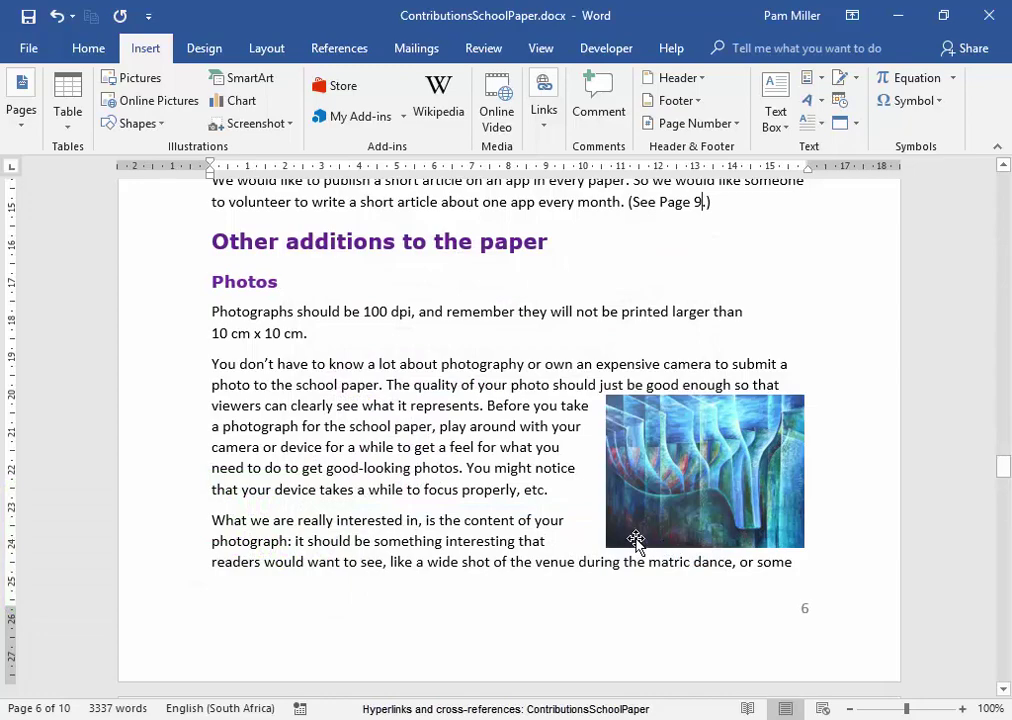
- Add the caption 'Figure 1 Winning picture' below the Photos section's painting
left_click(712, 517)
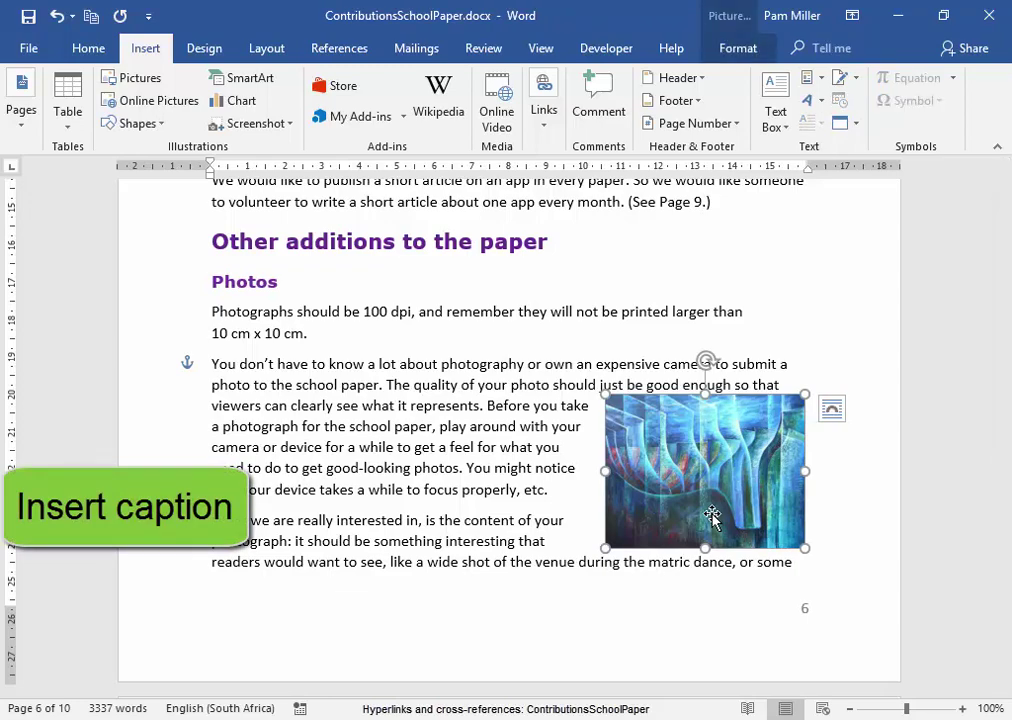
left_click(335, 54)
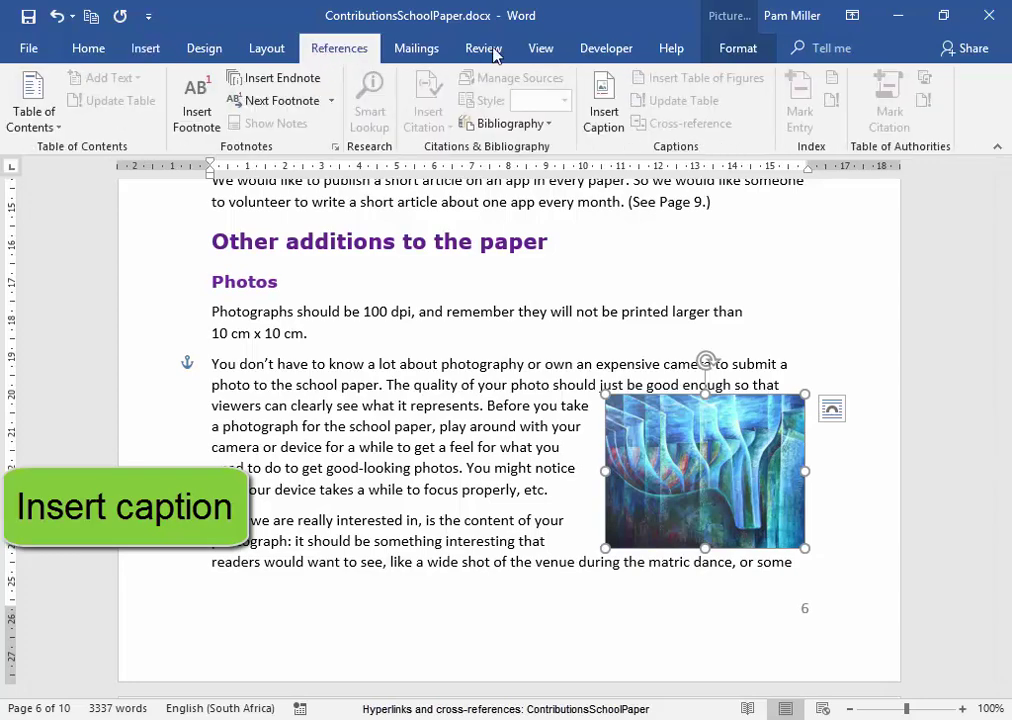
left_click(604, 112)
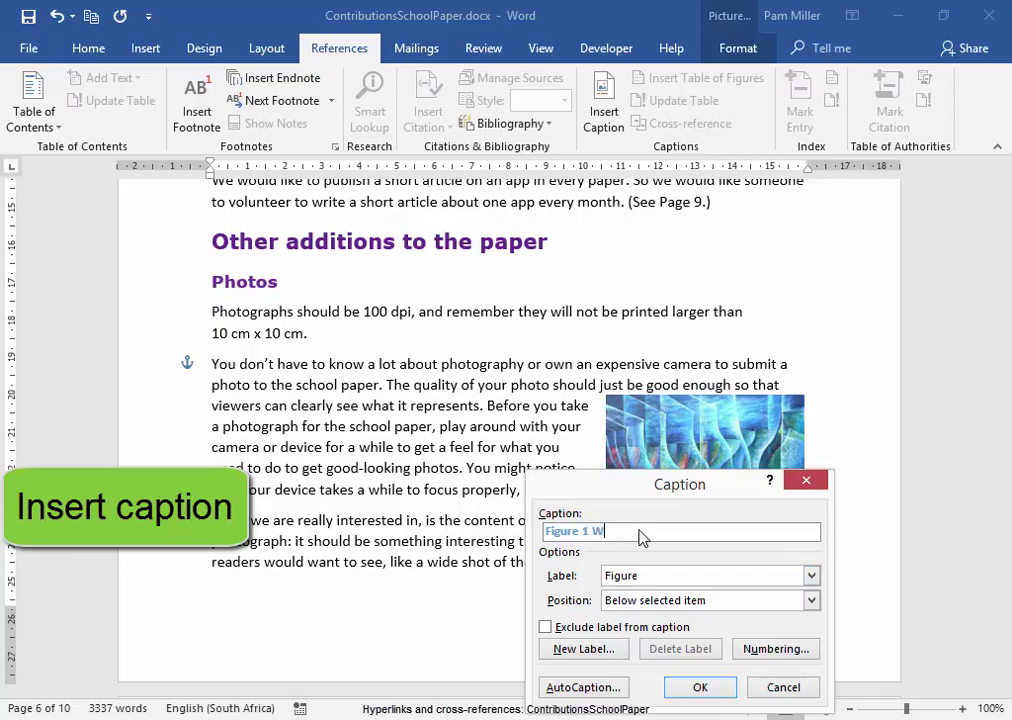
type("nning picture")
left_click(700, 688)
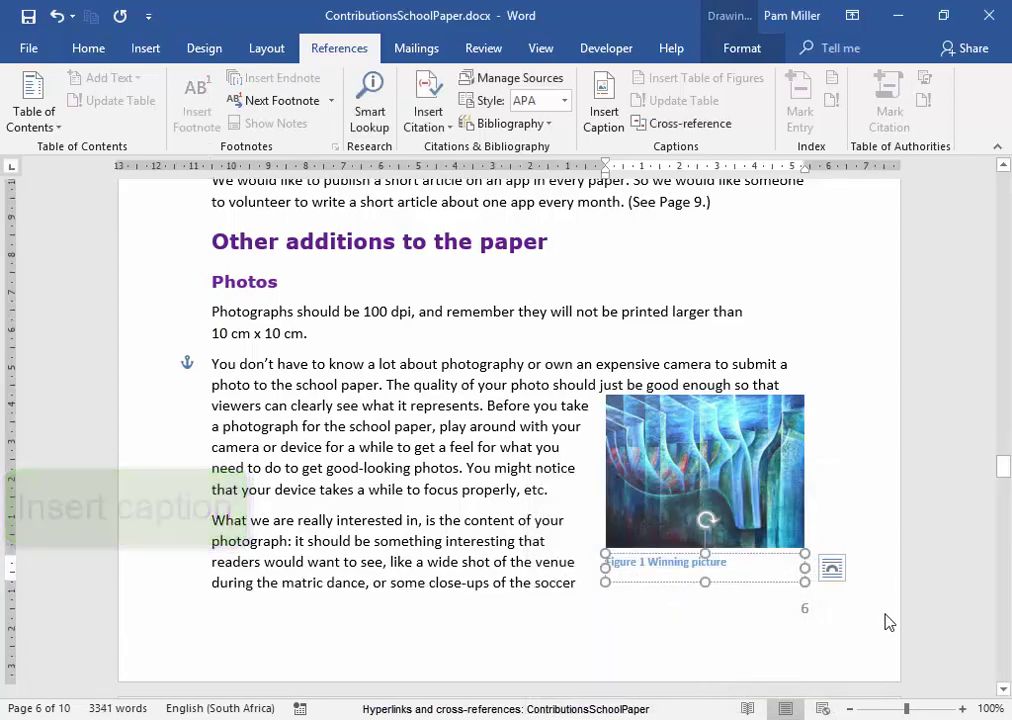
left_click(875, 633)
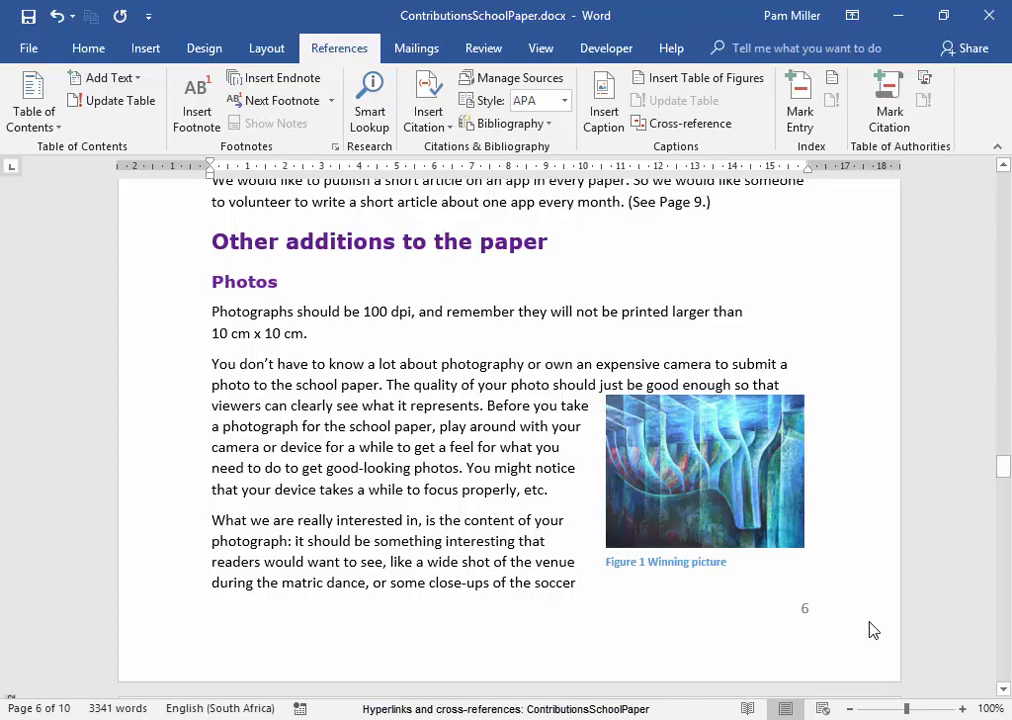
- Check the renumbered captions on later pages, such as 'Figure 3: Cartoon, spam', then return to page 2
scroll(869, 630, "down", 6)
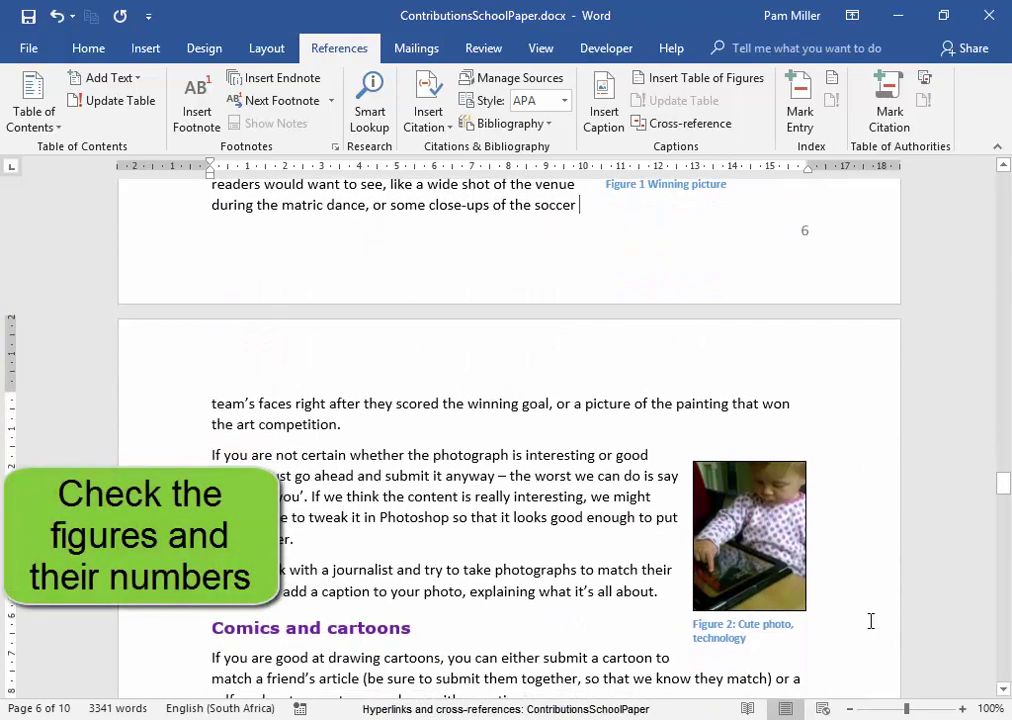
scroll(737, 604, "down", 2)
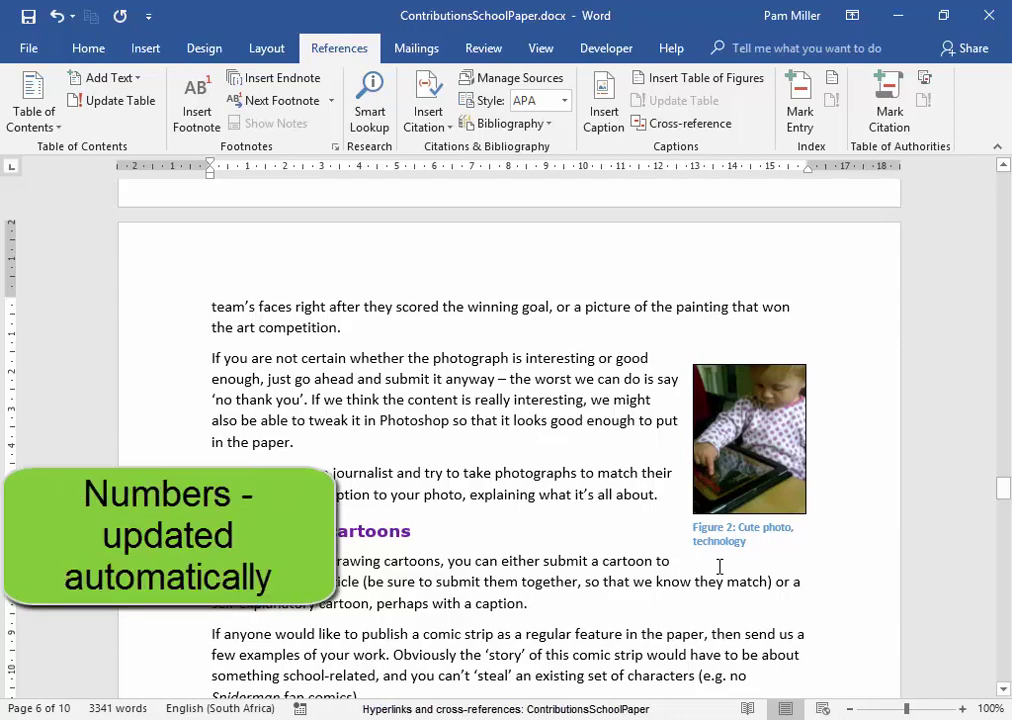
scroll(720, 567, "down", 6)
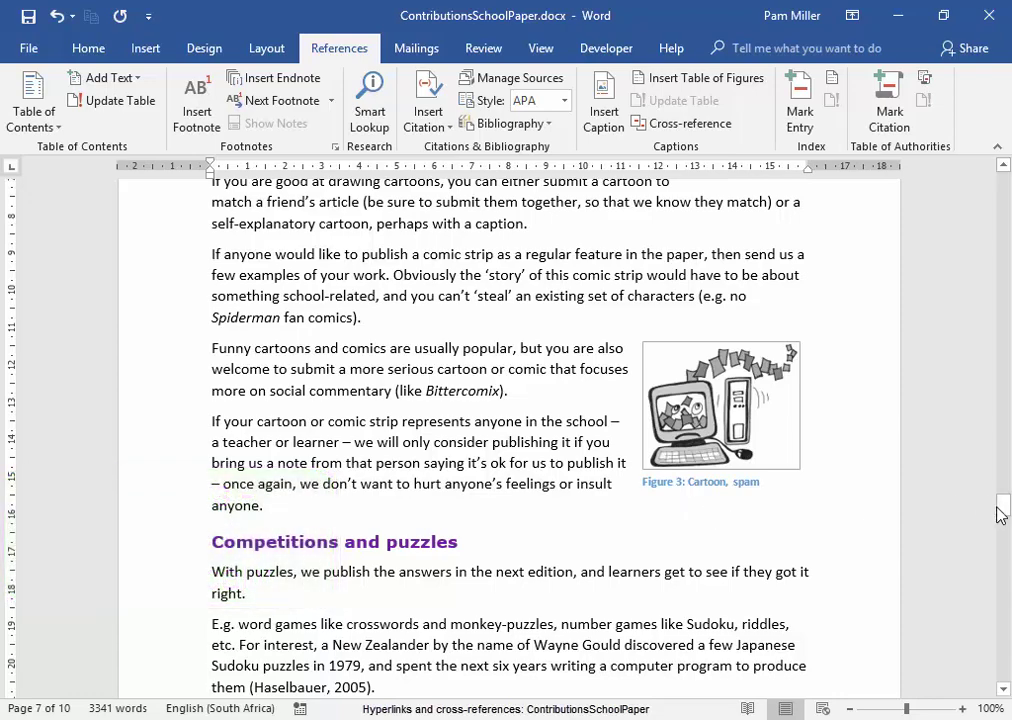
left_click_drag(1003, 515, 988, 270)
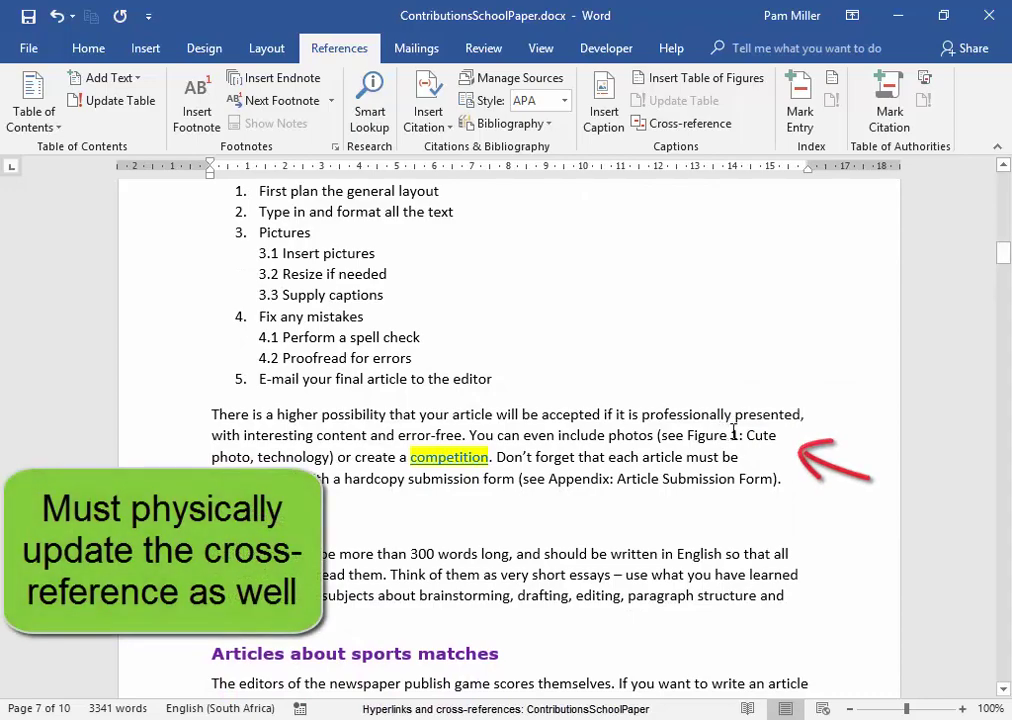
- Update the page 2 Figure 1 cross-reference field so it reads 'Figure 2: Cute photo, technology'
left_click(733, 435)
right_click(733, 435)
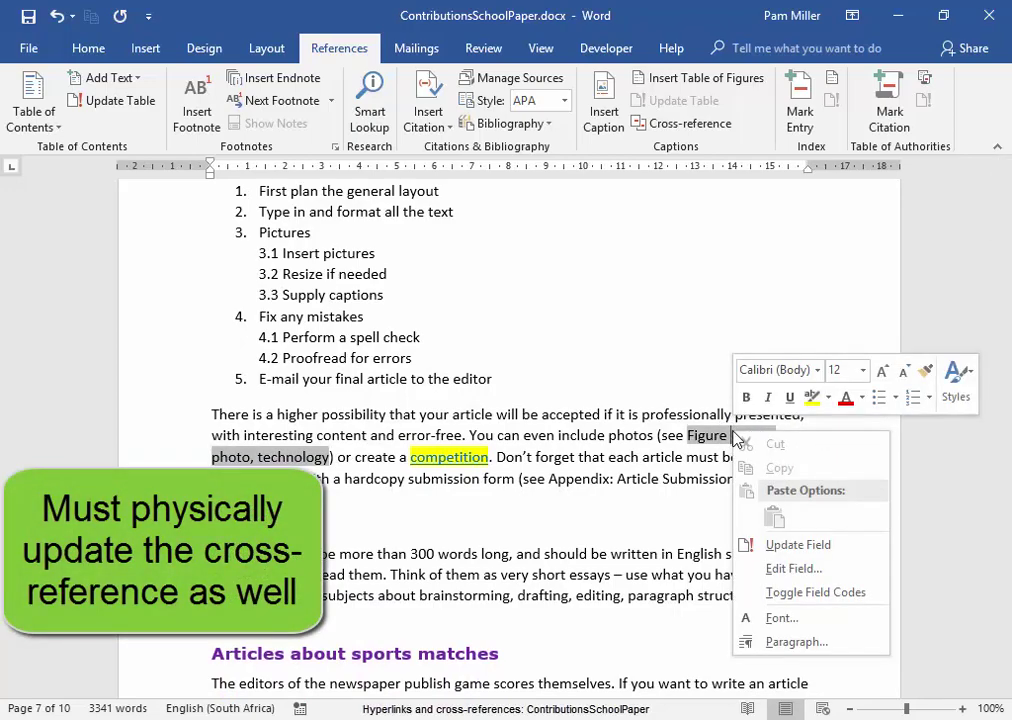
left_click(793, 546)
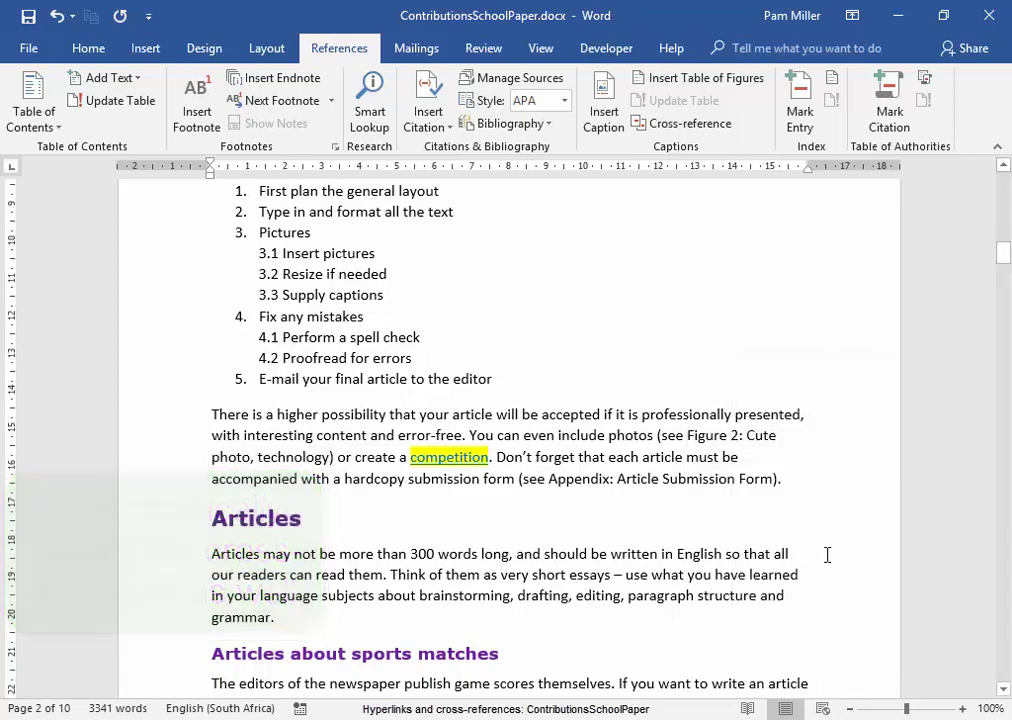
scroll(827, 554, "up", 5)
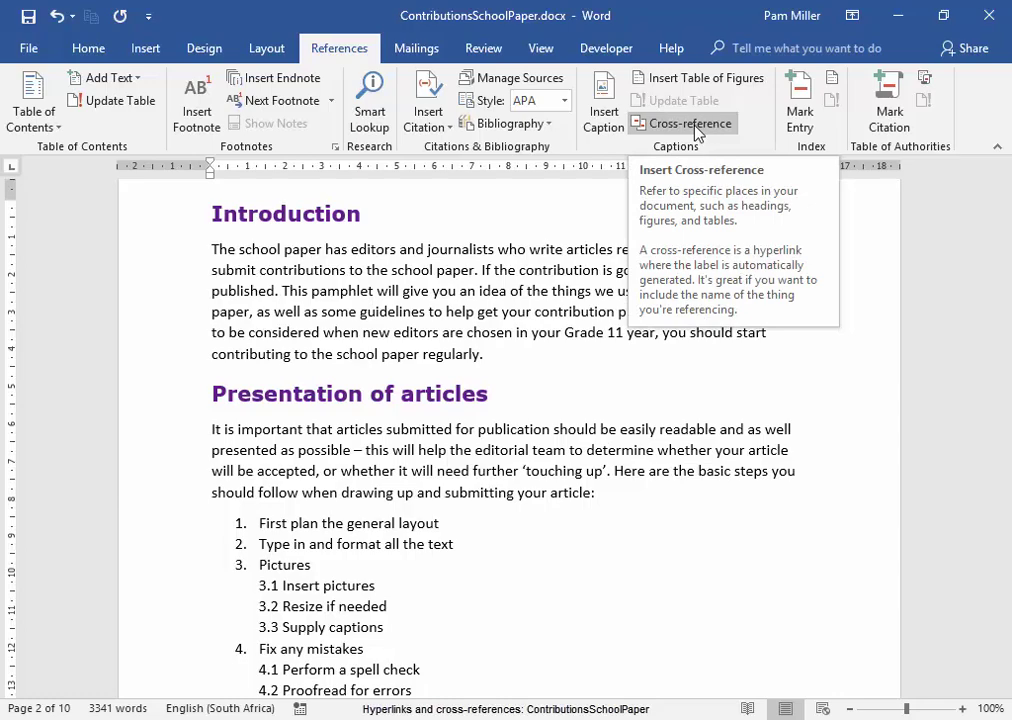
- Open the Insert tab's Links options and dismiss them without adding a link
left_click(145, 50)
left_click(545, 135)
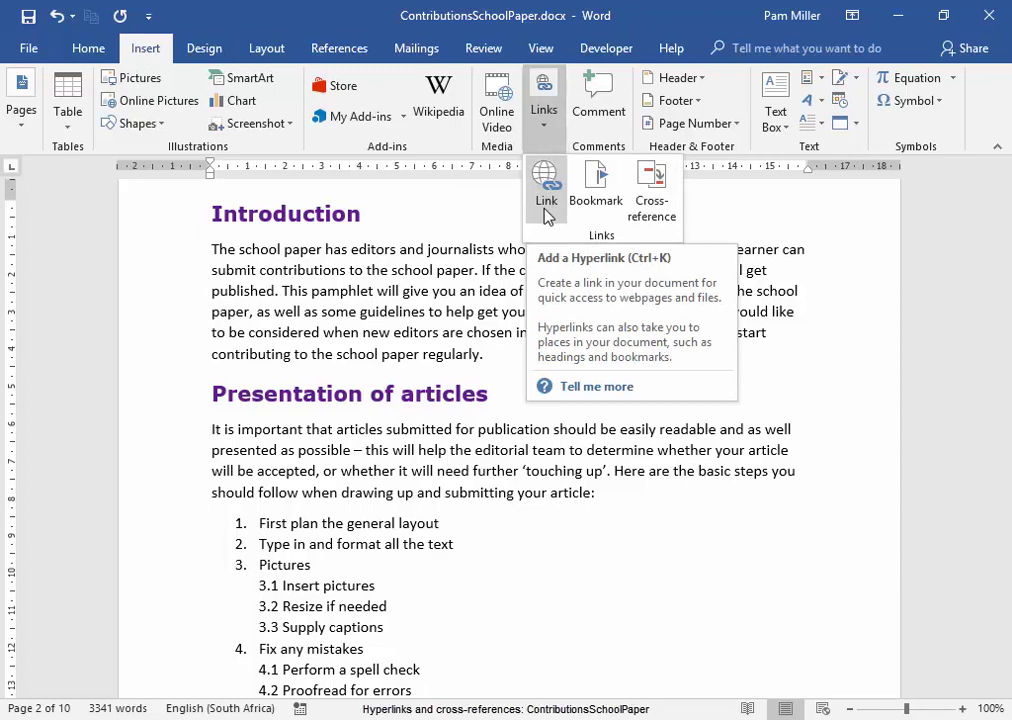
left_click(666, 582)
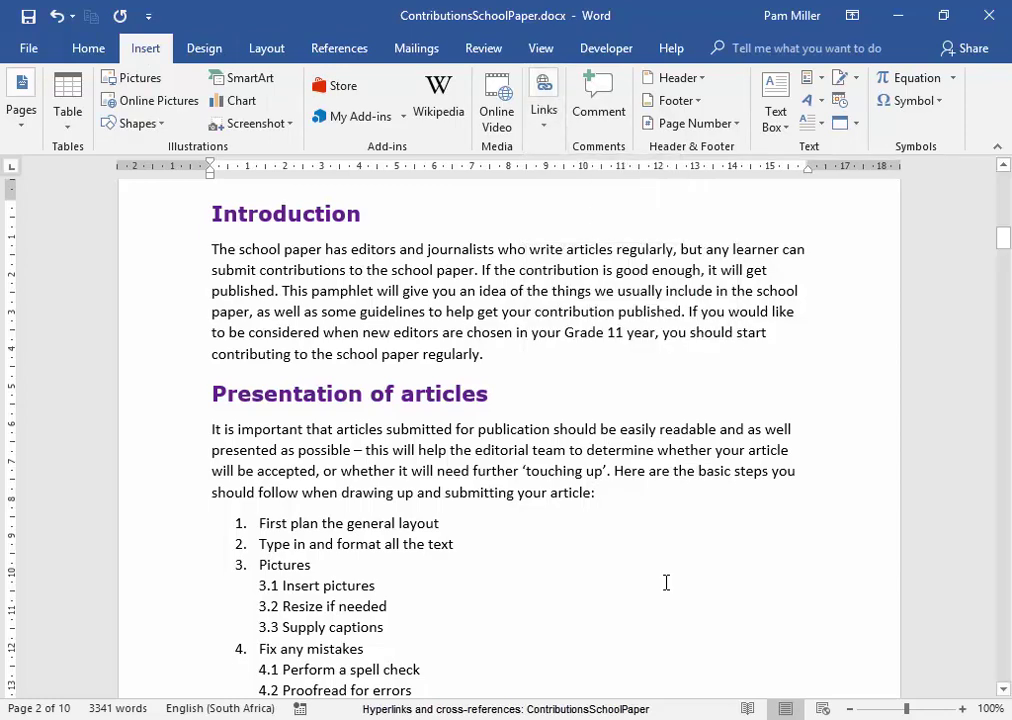